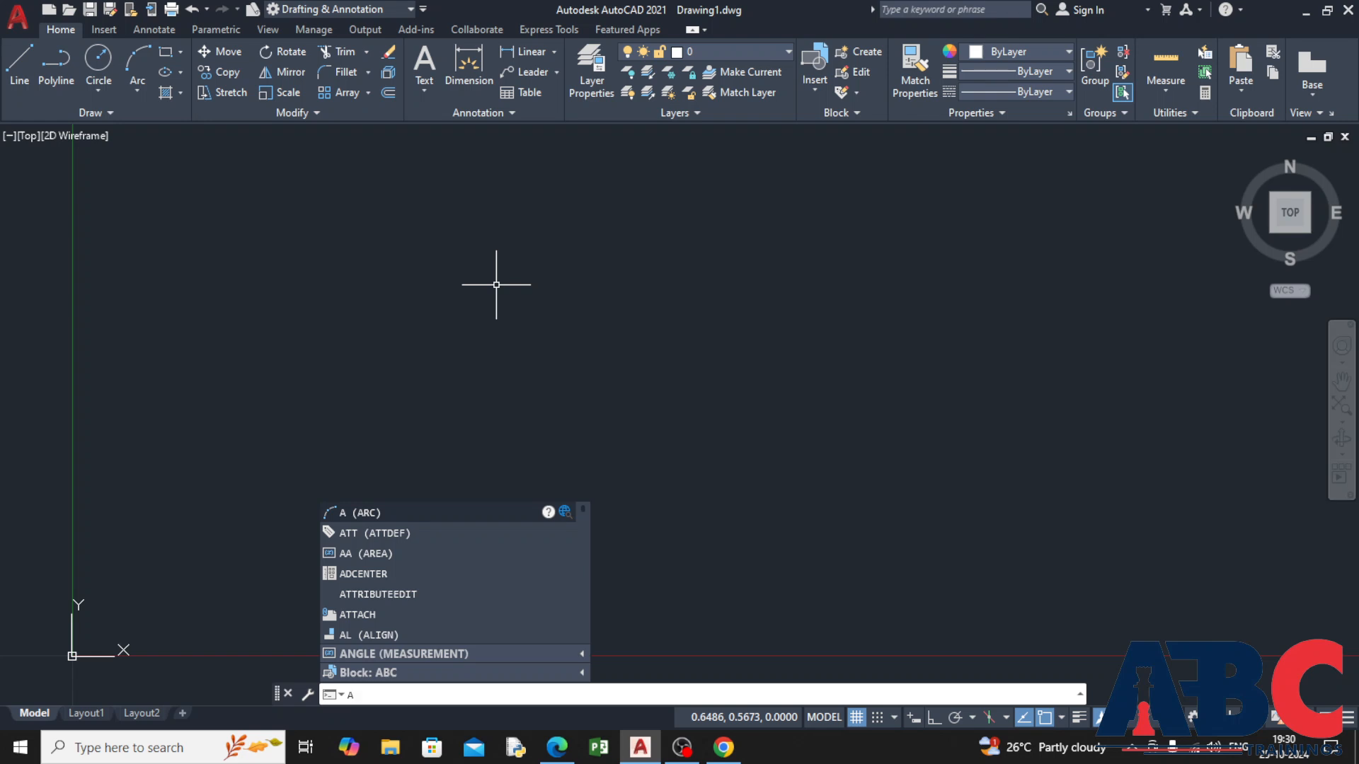
pyautogui.write('a')
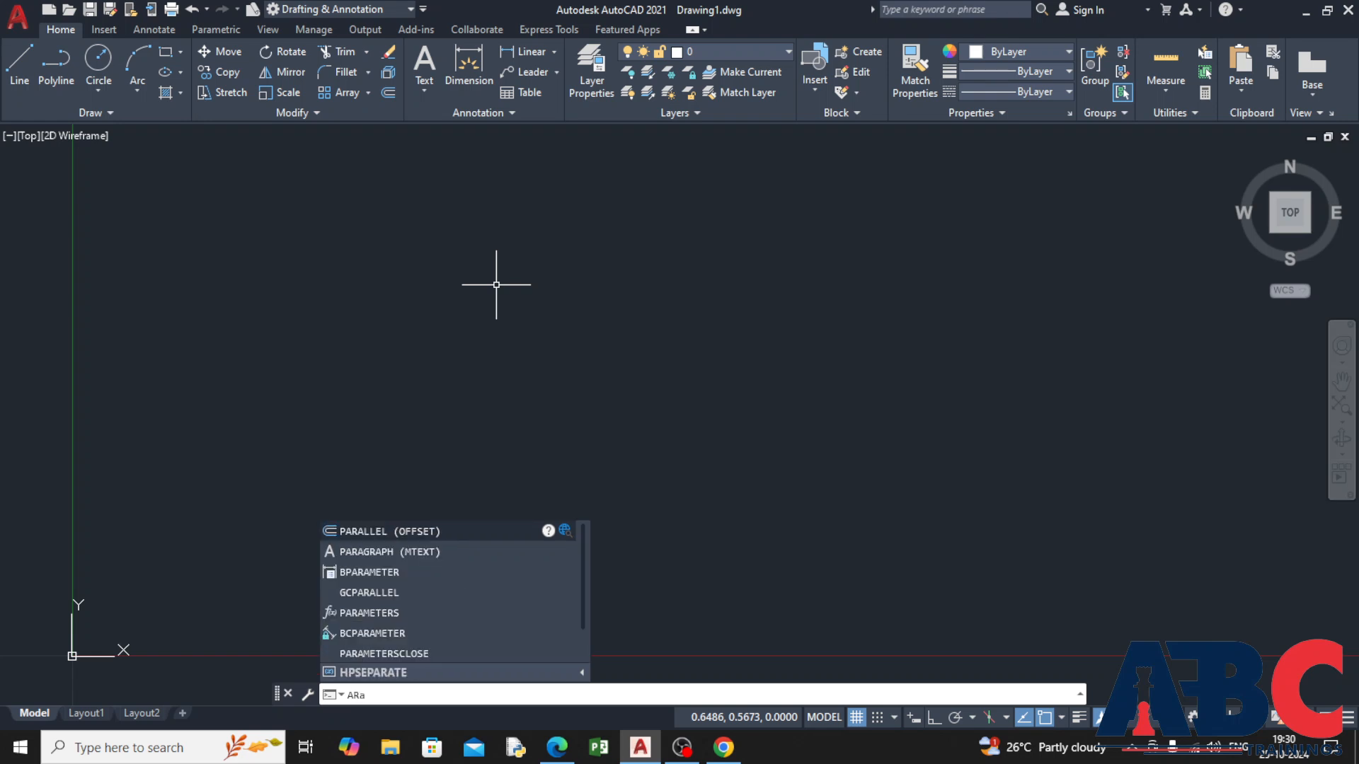
pyautogui.write('n')
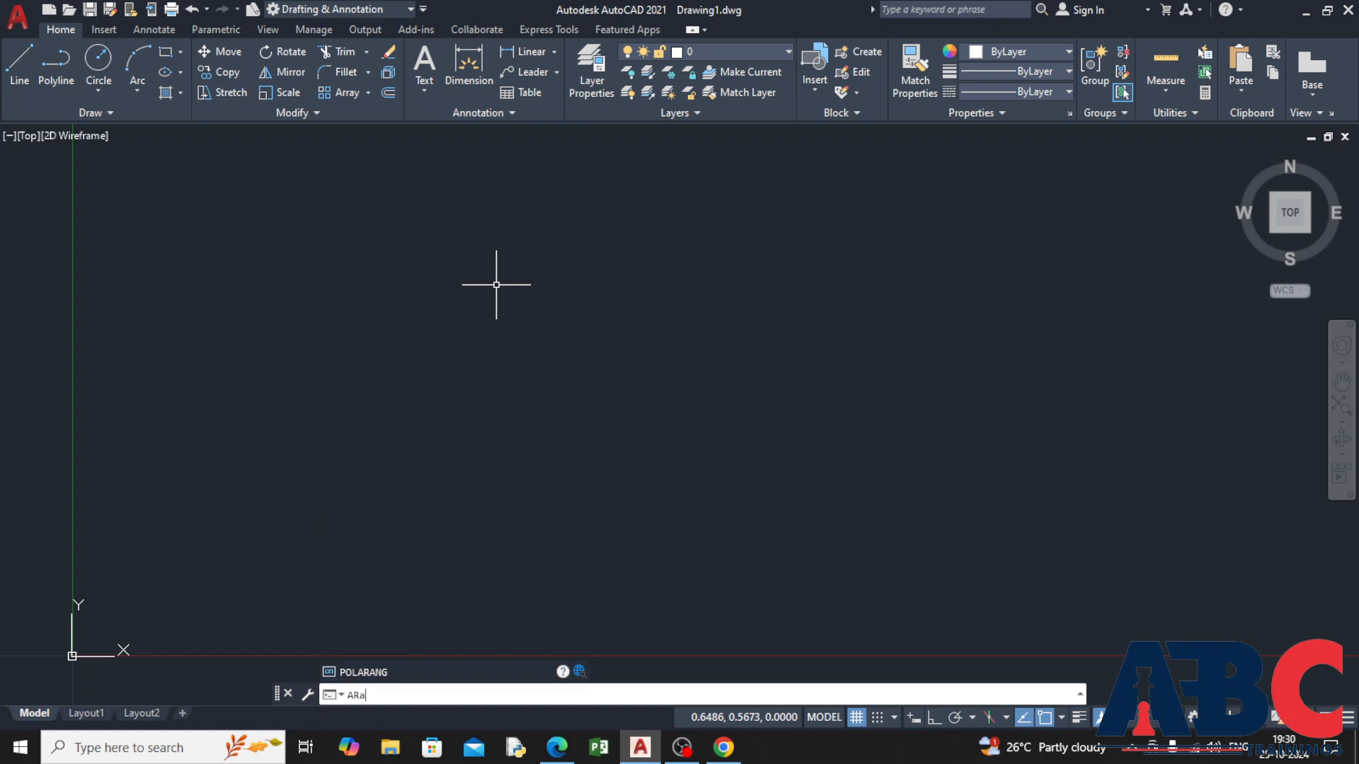
pyautogui.press('BackSpace')
pyautogui.press('BackSpace')
pyautogui.press('BackSpace')
pyautogui.write('a')
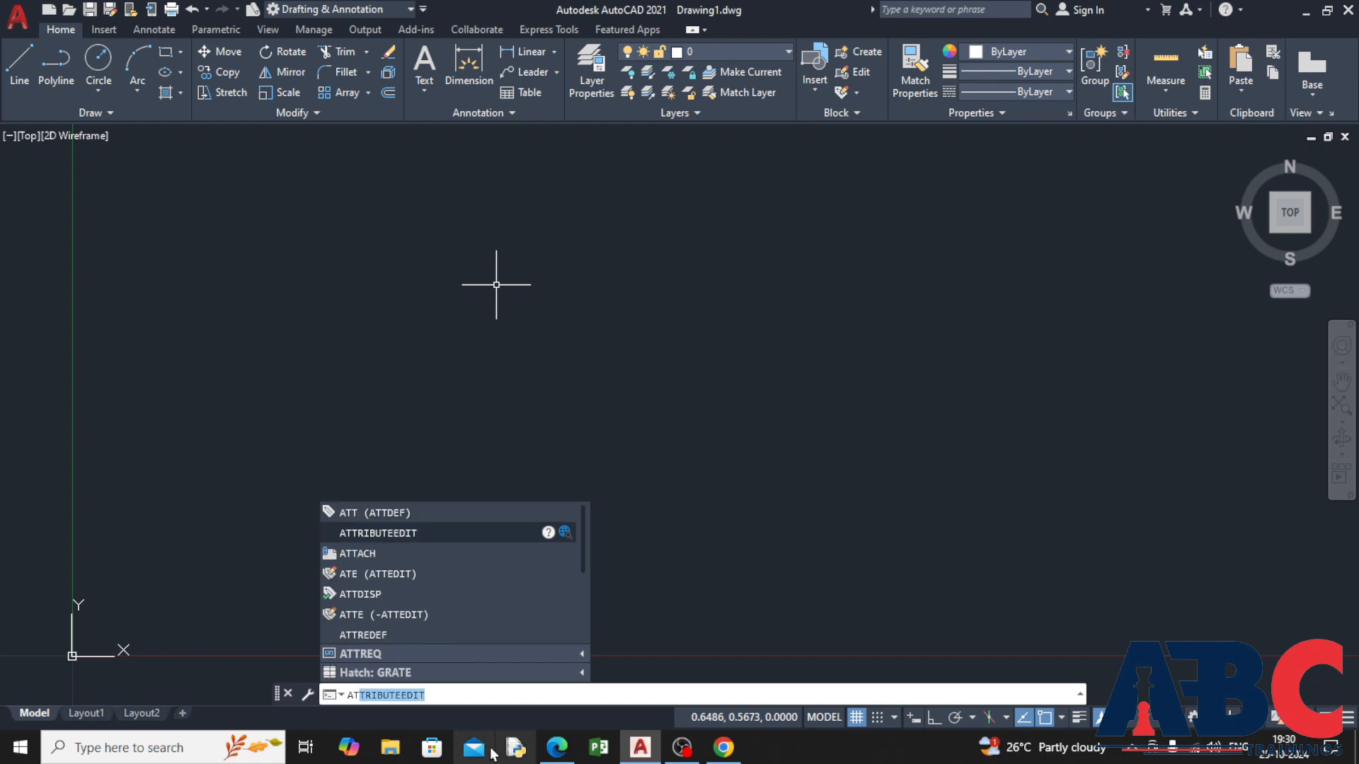
# - Check the recording command in AutoCAD_Session_21.pdf in the Edge browser, return to AutoCAD and cancel the pending command entry
pyautogui.click(547, 747)
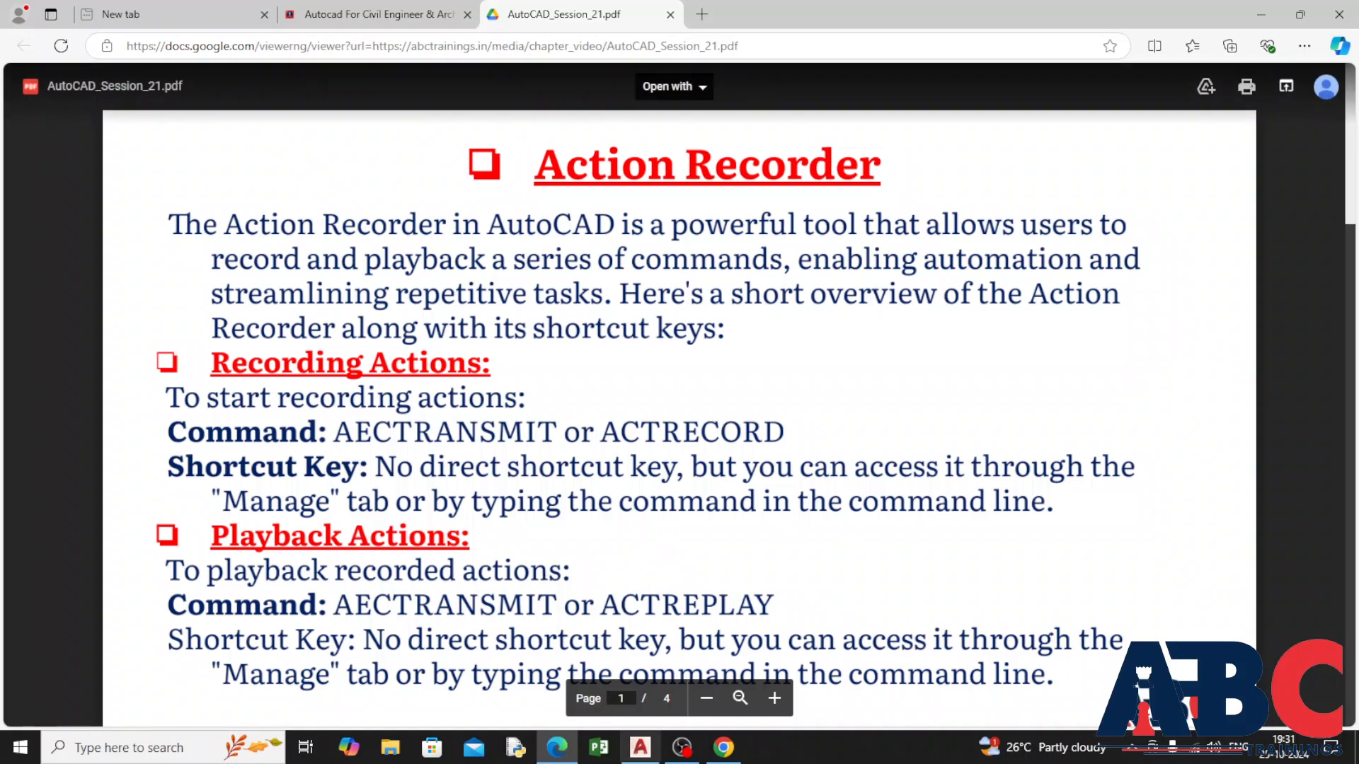
pyautogui.click(639, 747)
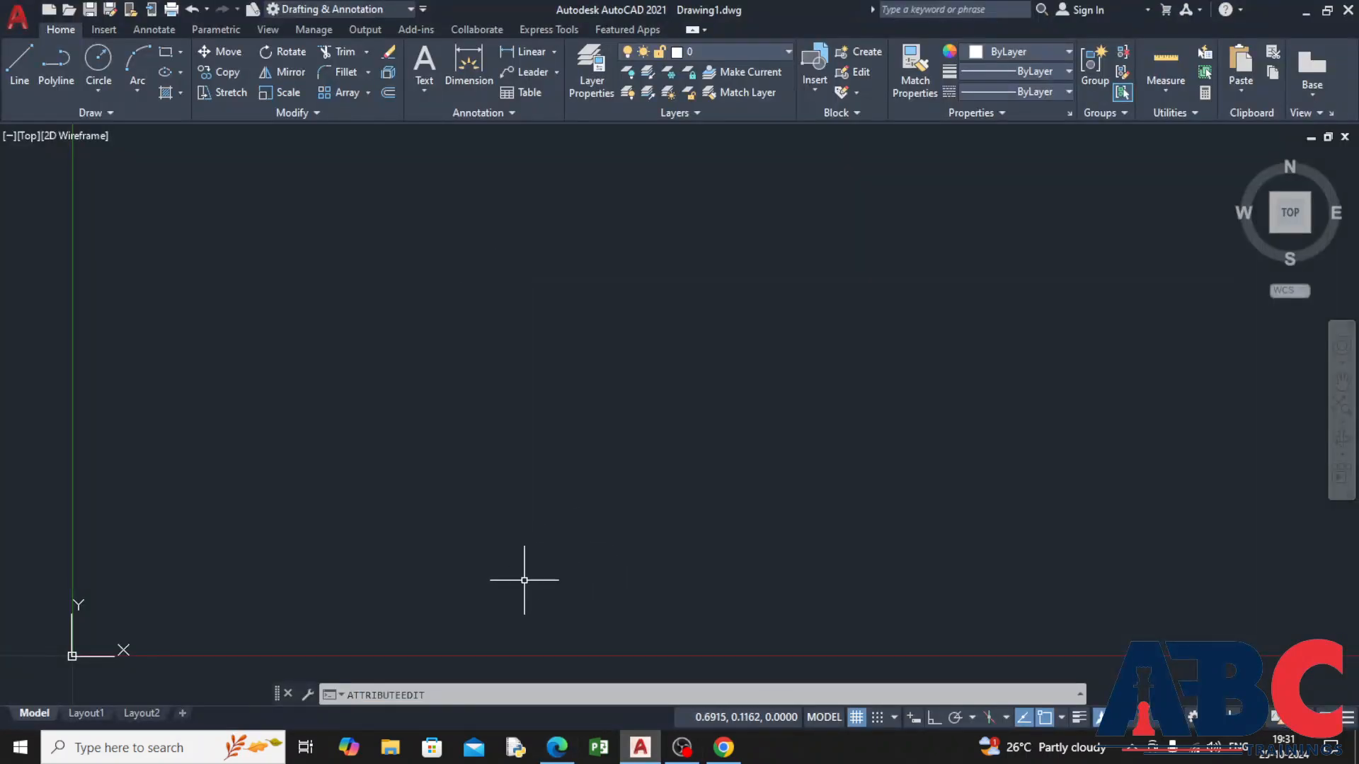
pyautogui.press('Escape')
pyautogui.press('Escape')
pyautogui.write('ae')
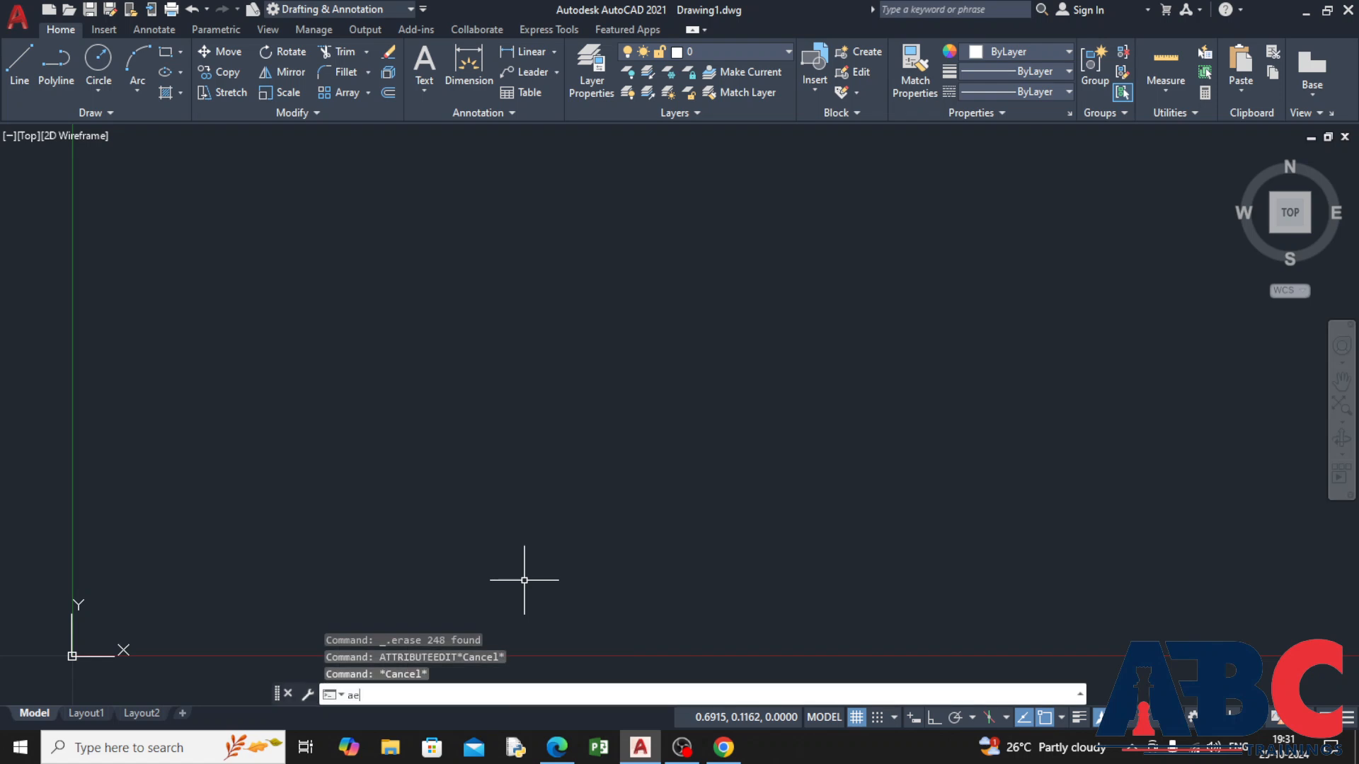
pyautogui.write('cTra')
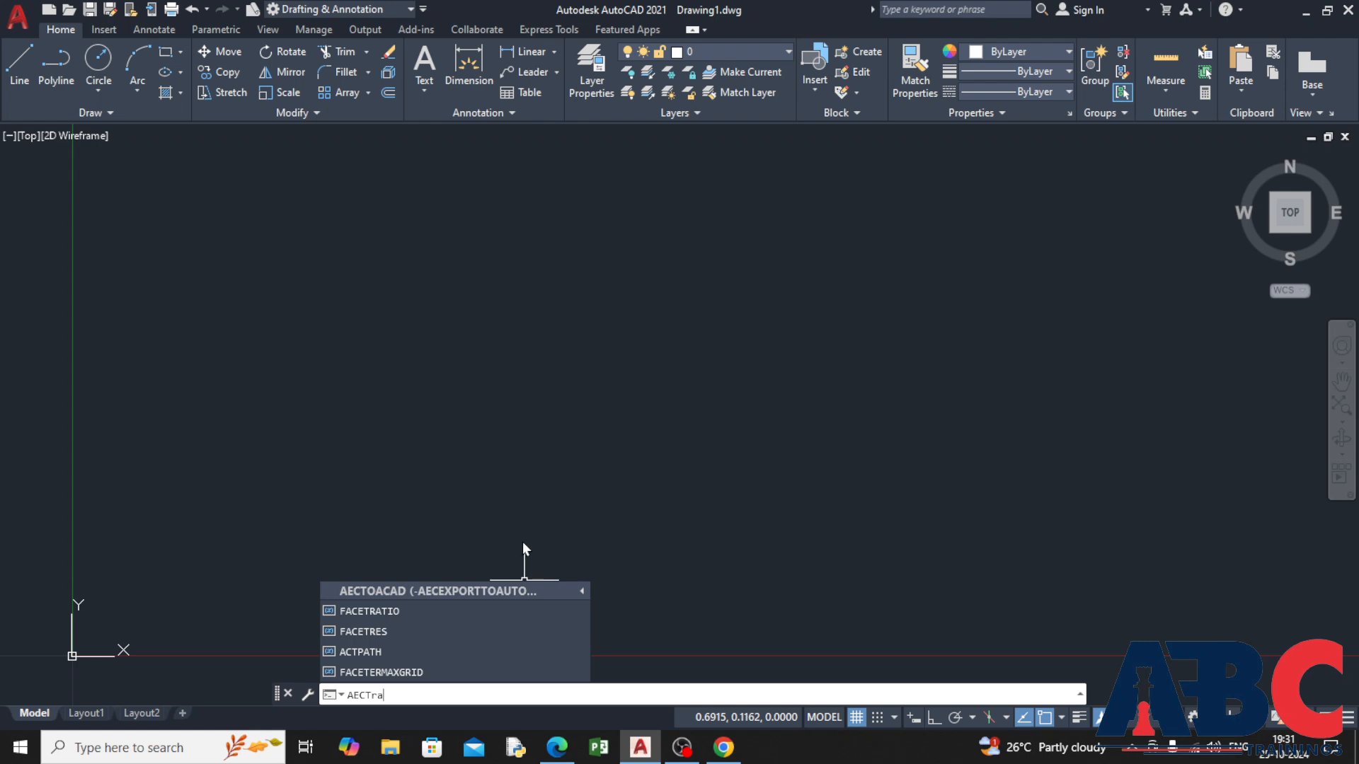
pyautogui.click(503, 592)
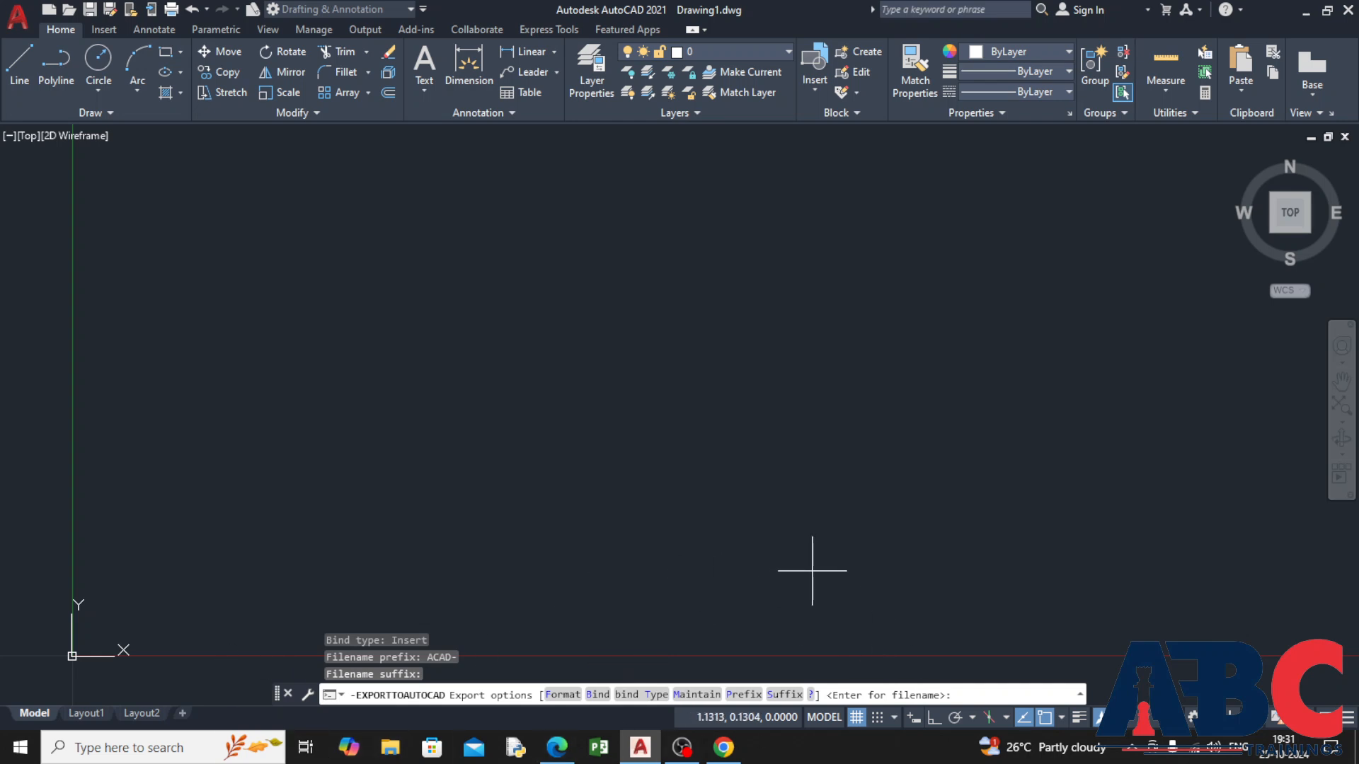
pyautogui.press('Escape')
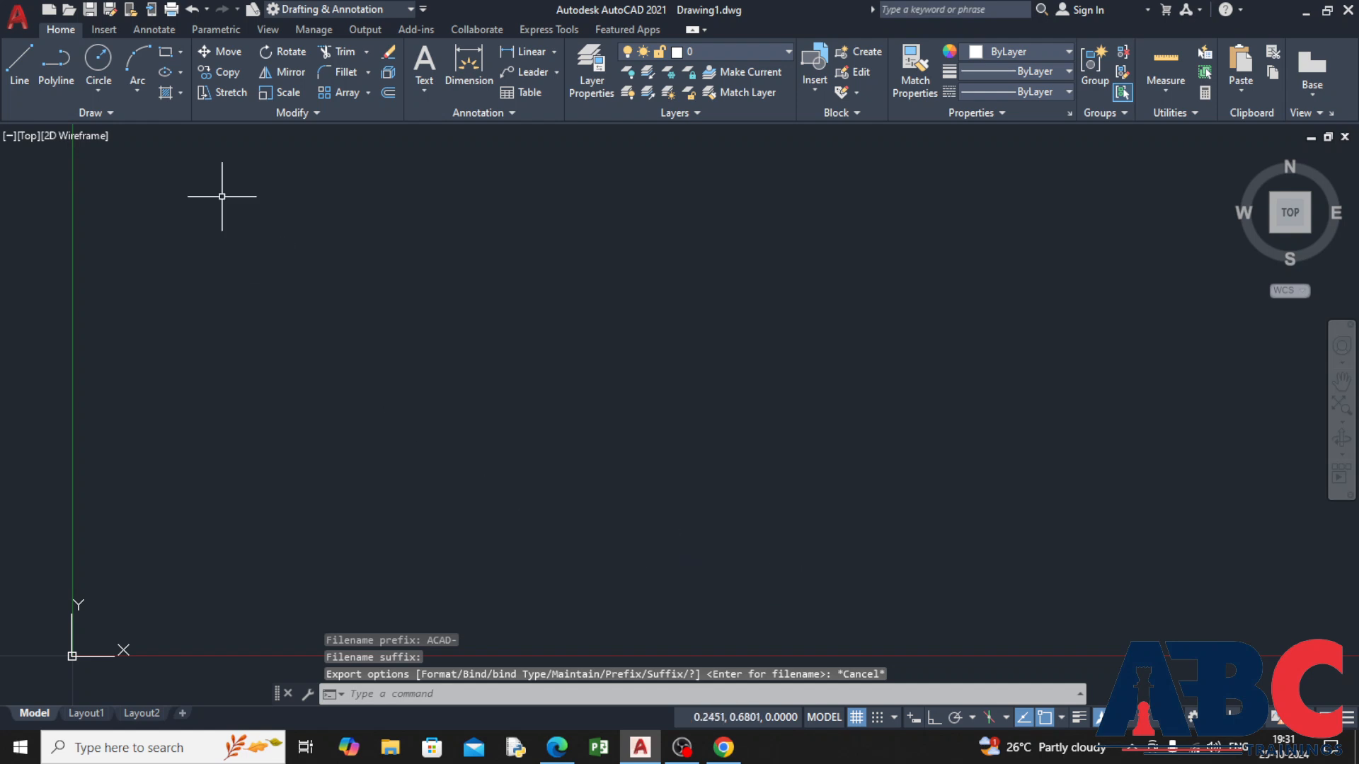
# - Start recording a new action macro with the Action Recorder
pyautogui.click(304, 30)
pyautogui.click(21, 62)
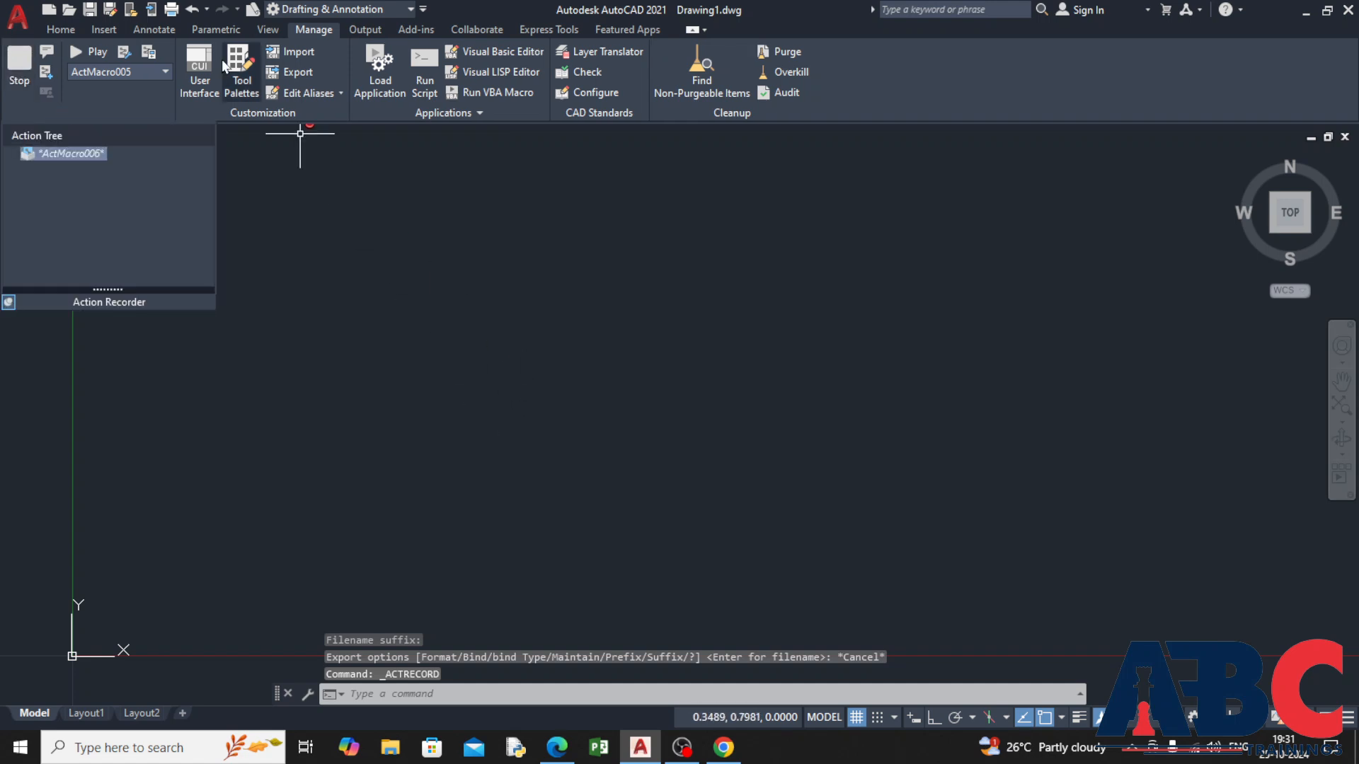
# - Draw a closed eight-sided outline with Line and Ortho on: a wide upright block with a narrower horizontal arm extending to the right
pyautogui.click(61, 29)
pyautogui.click(20, 62)
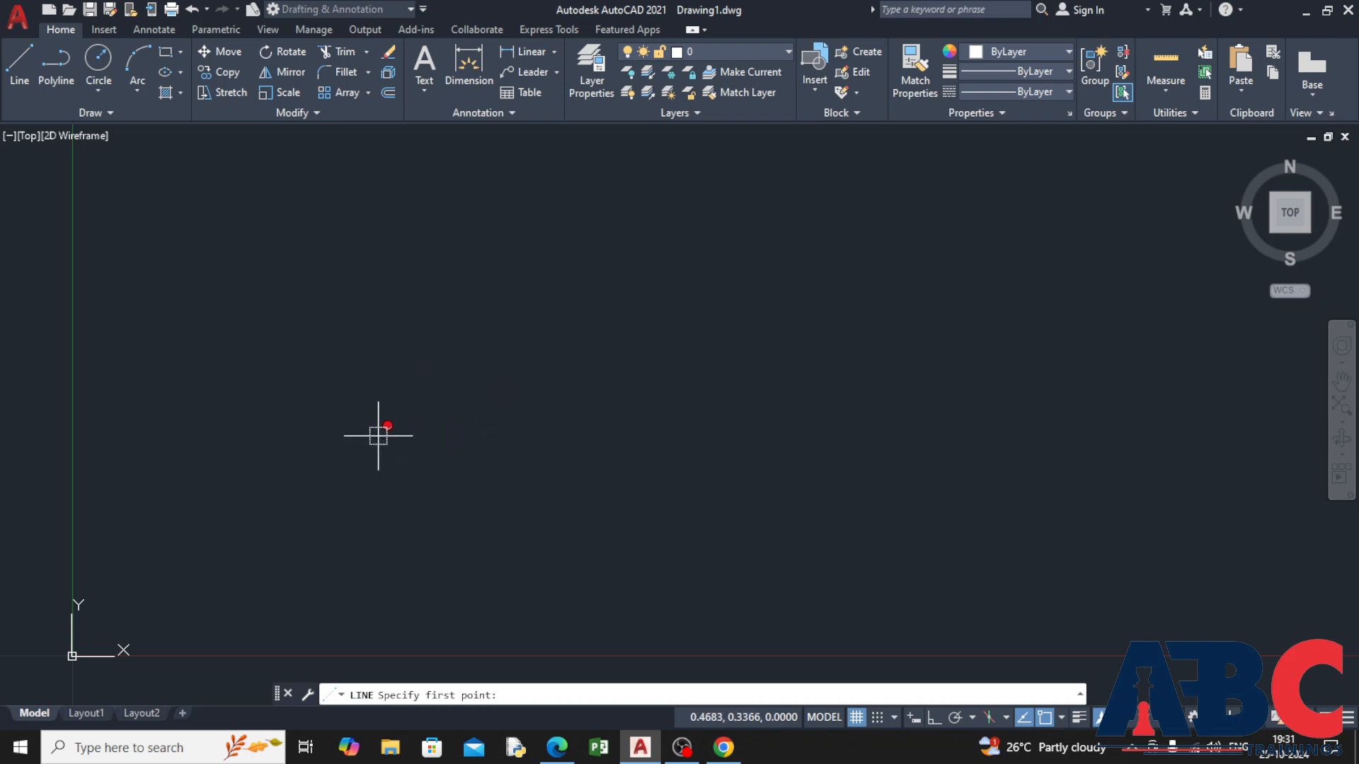
pyautogui.click(301, 287)
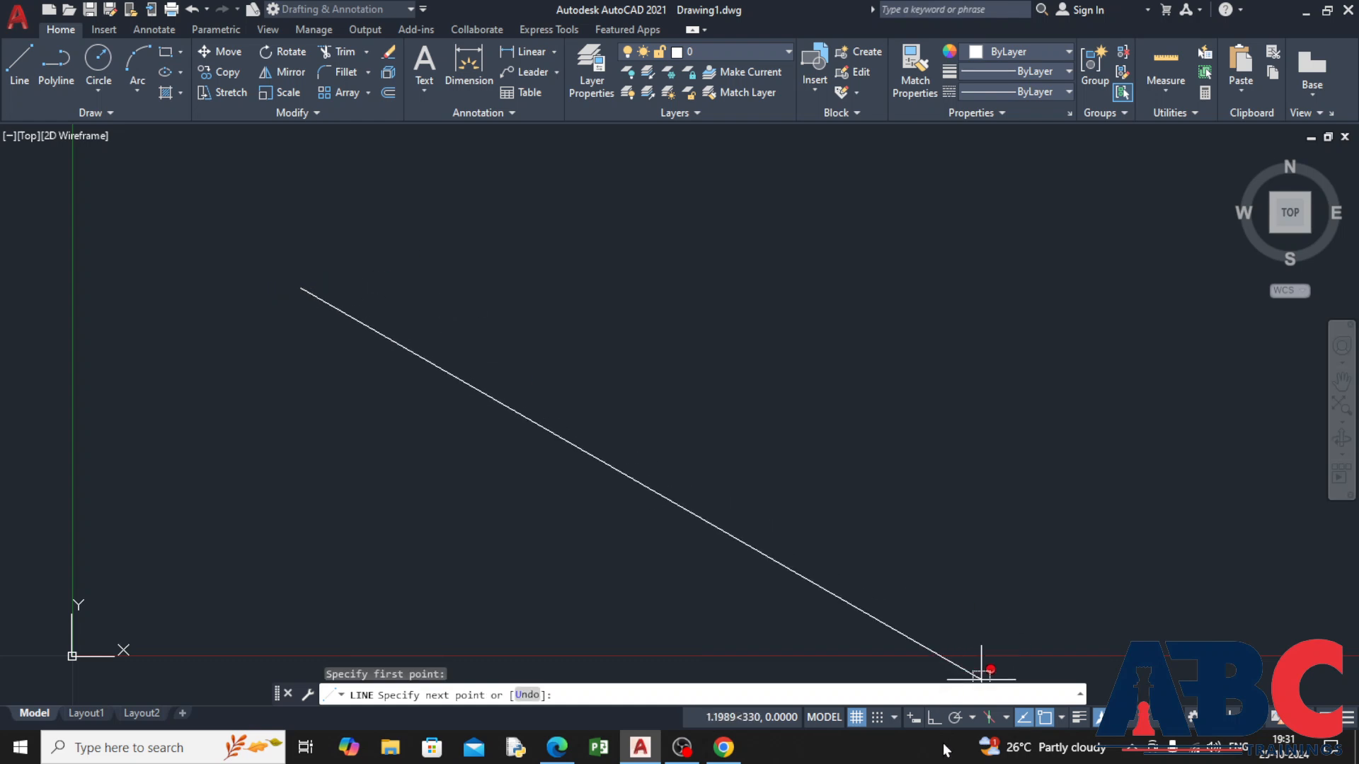
pyautogui.click(934, 720)
pyautogui.click(478, 292)
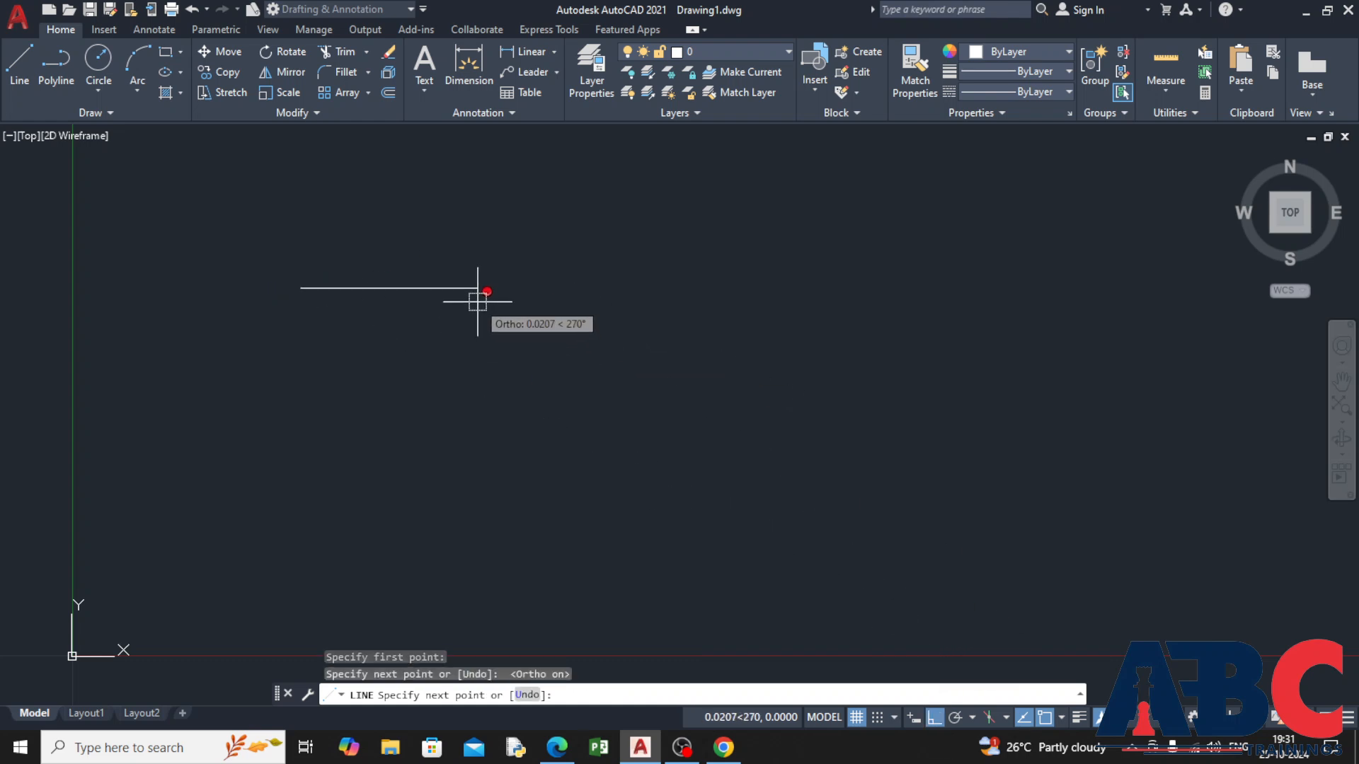
pyautogui.click(482, 368)
pyautogui.click(711, 368)
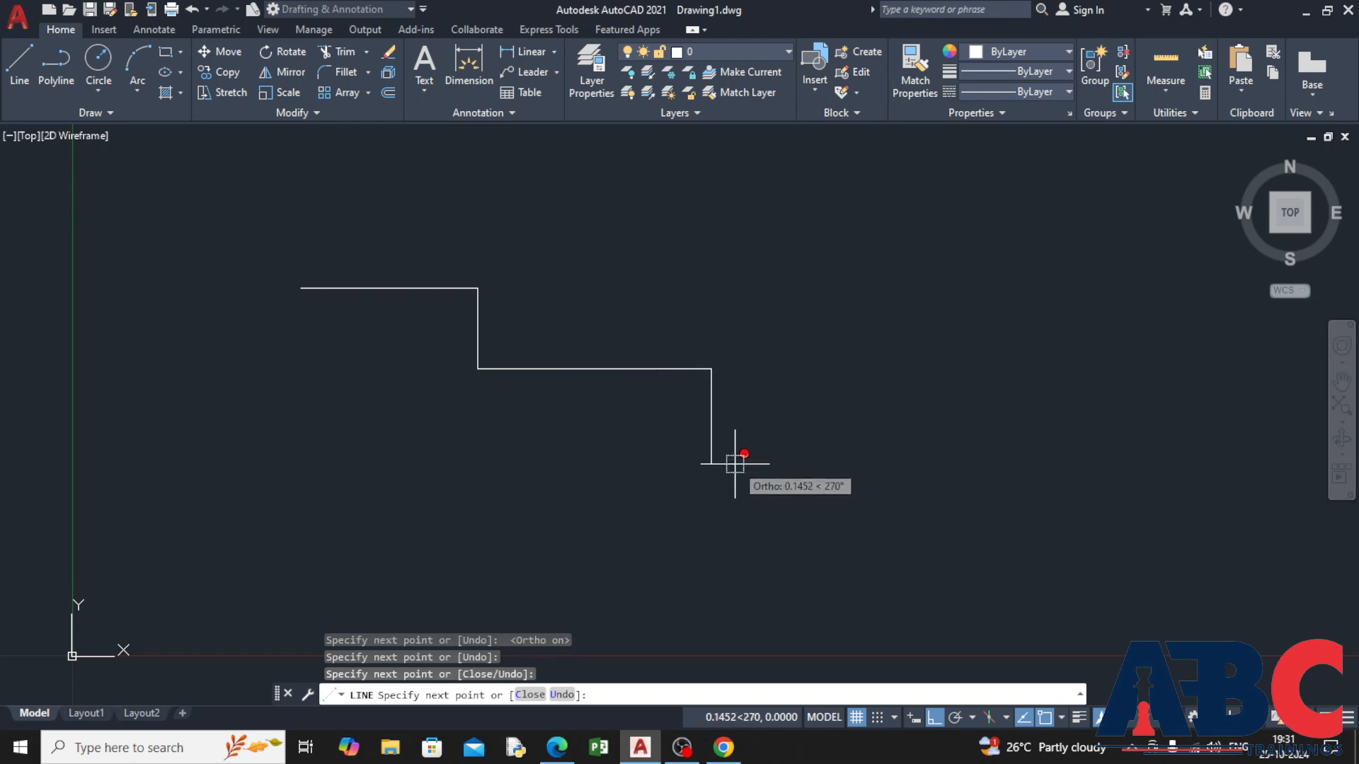
pyautogui.click(711, 462)
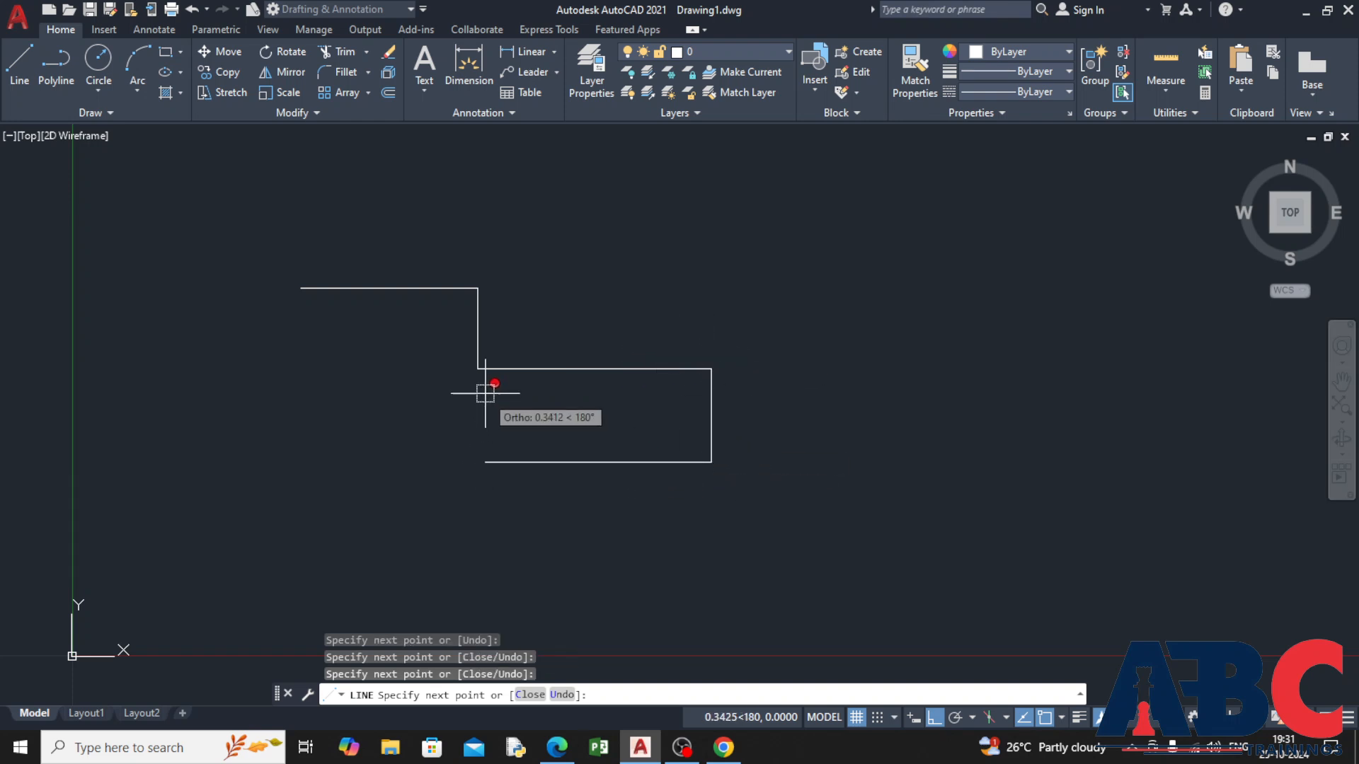
pyautogui.click(478, 462)
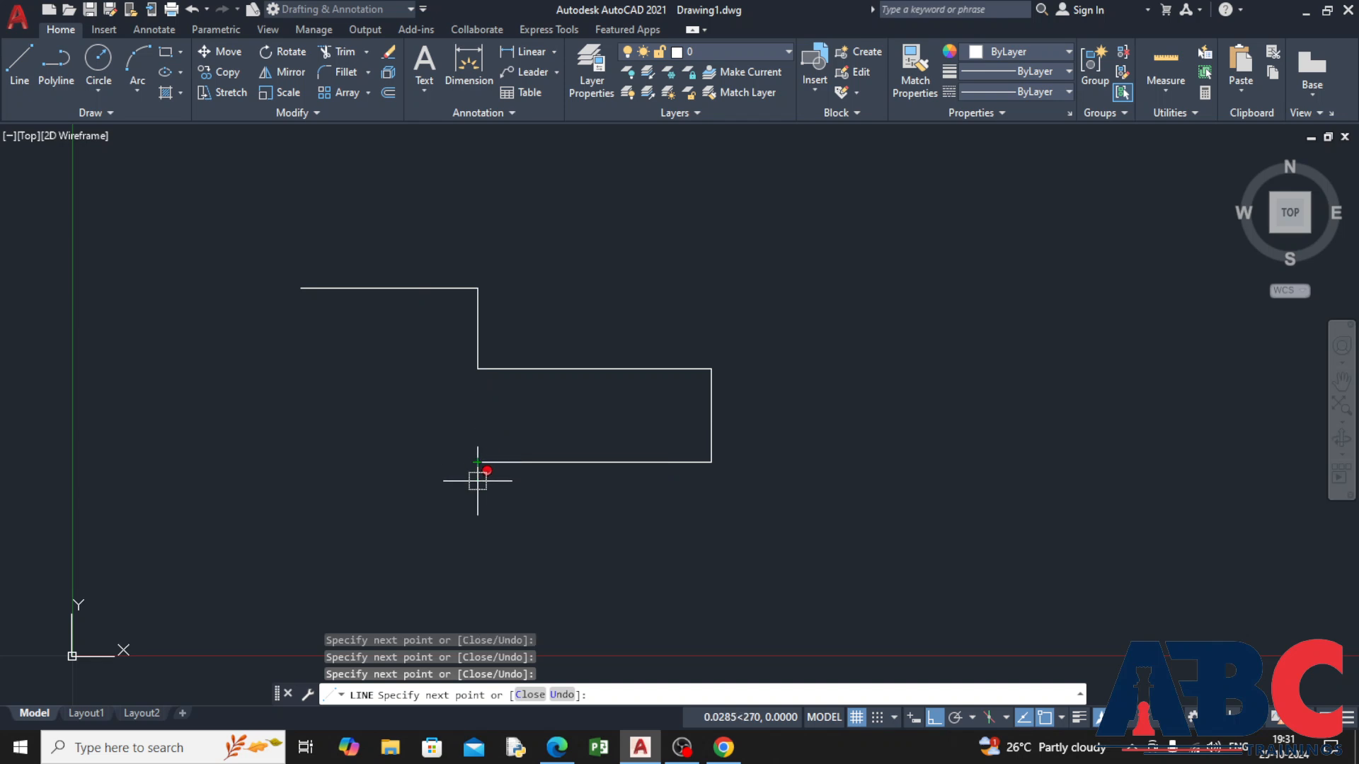
pyautogui.click(478, 520)
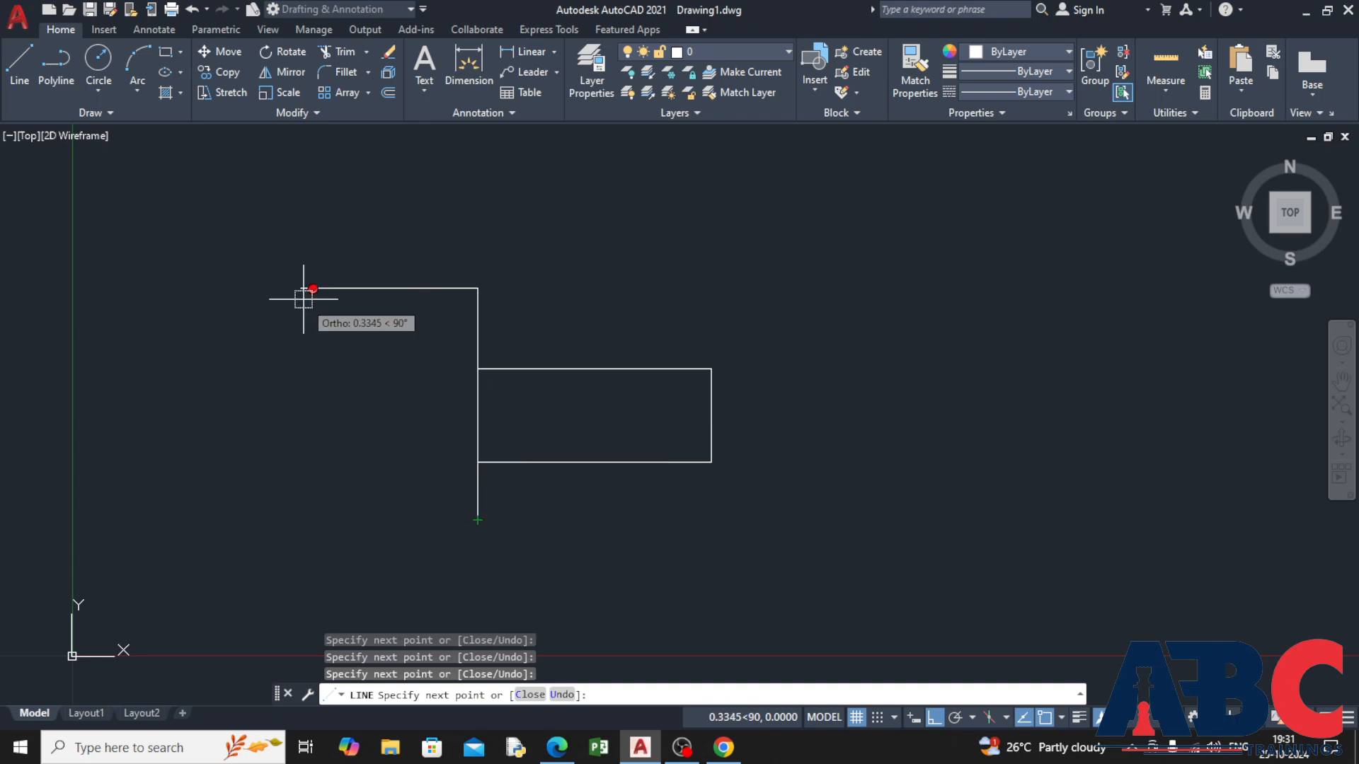
pyautogui.click(301, 520)
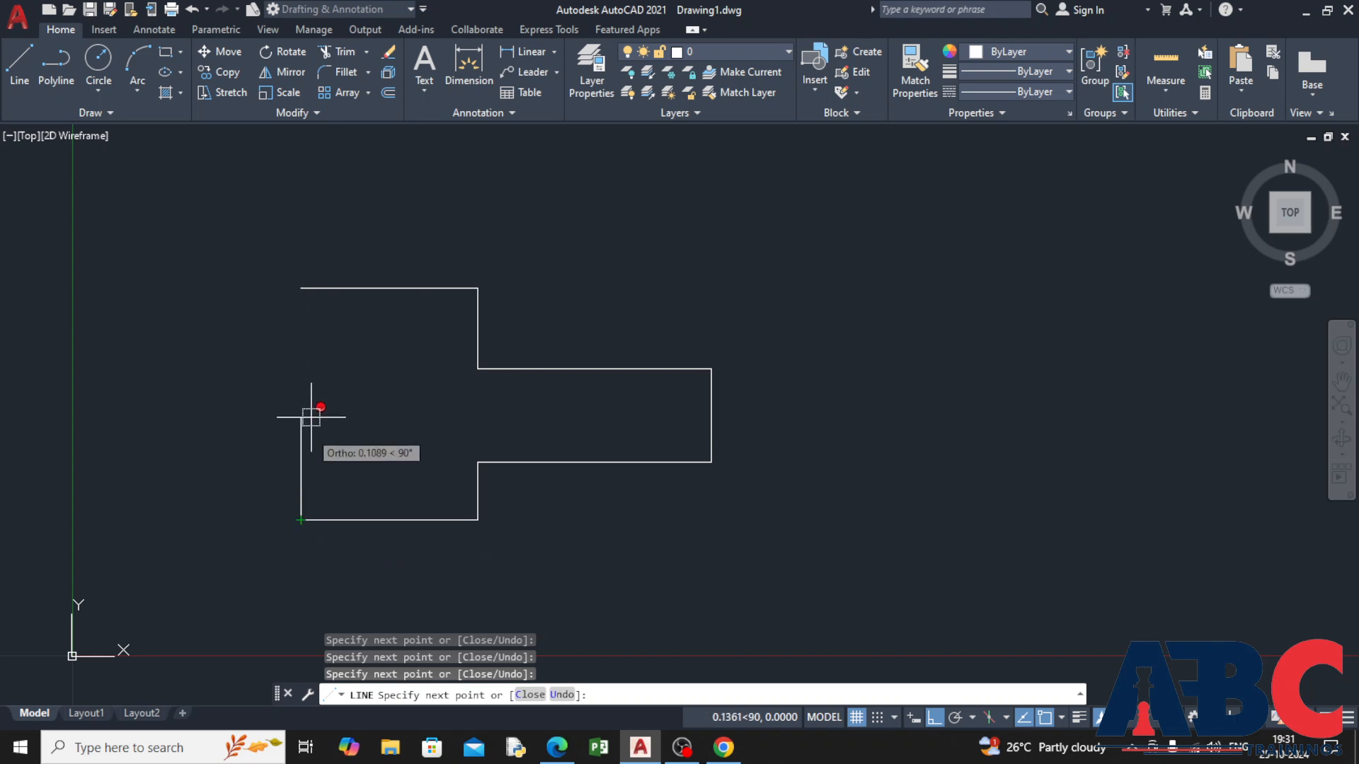
pyautogui.click(301, 288)
pyautogui.press('Return')
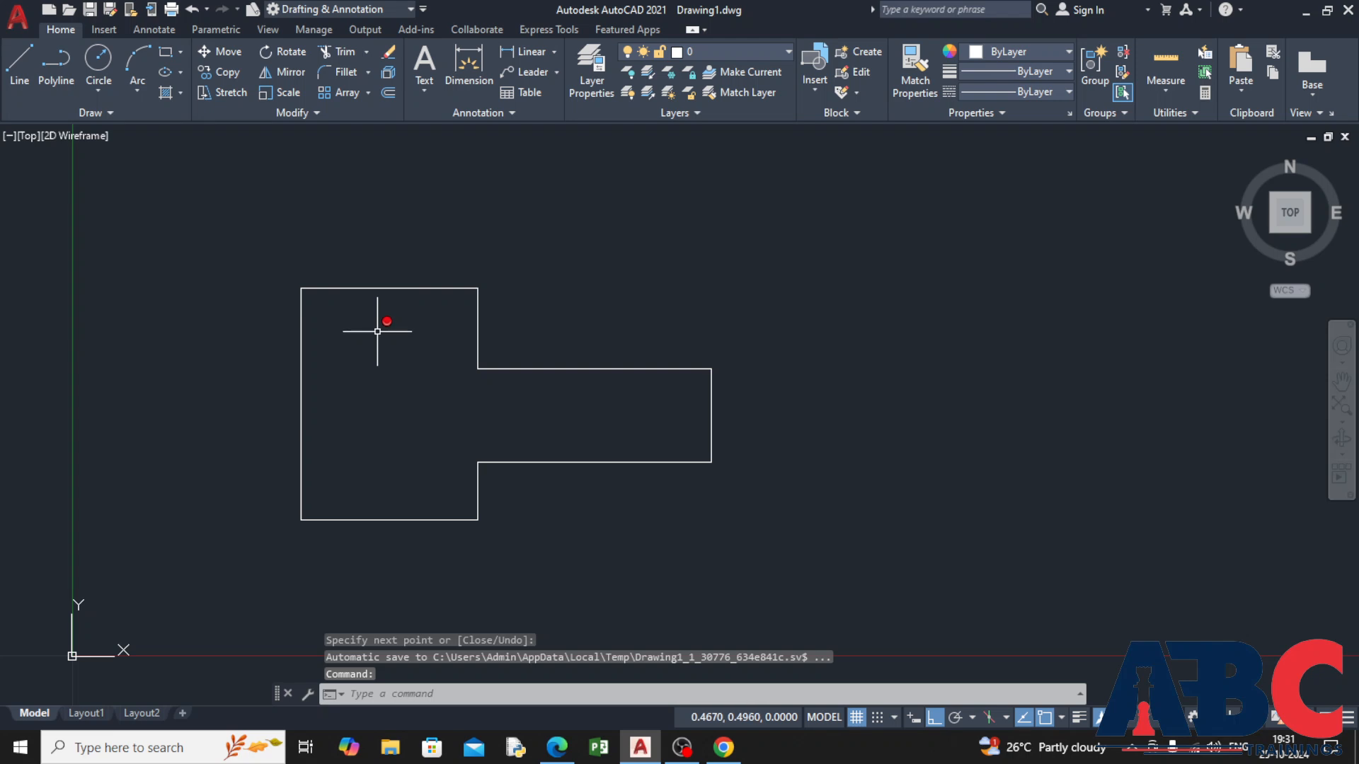
pyautogui.press('Escape')
# - Draw a second stepped Line outline above the first, from the block's upper-right corner around two horizontal arms to its upper-left corner
pyautogui.click(19, 63)
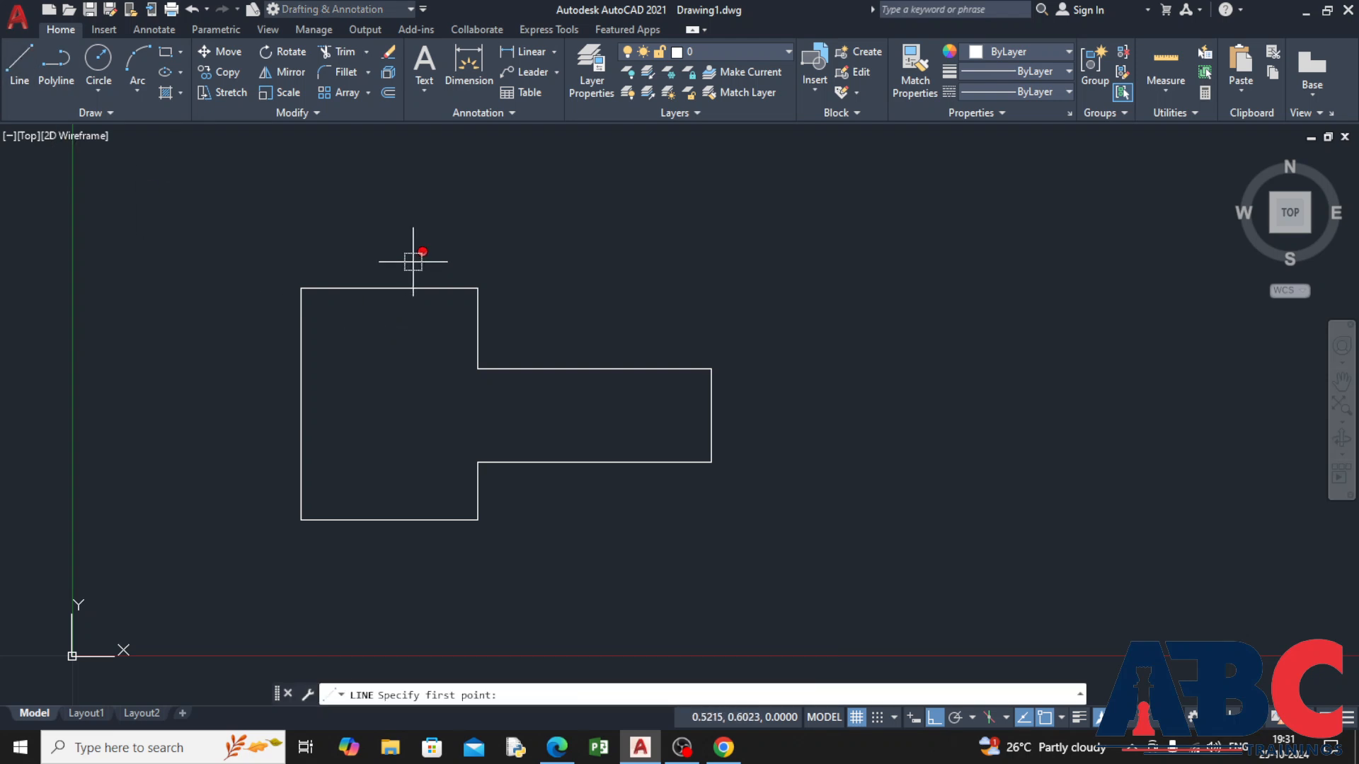
pyautogui.click(478, 288)
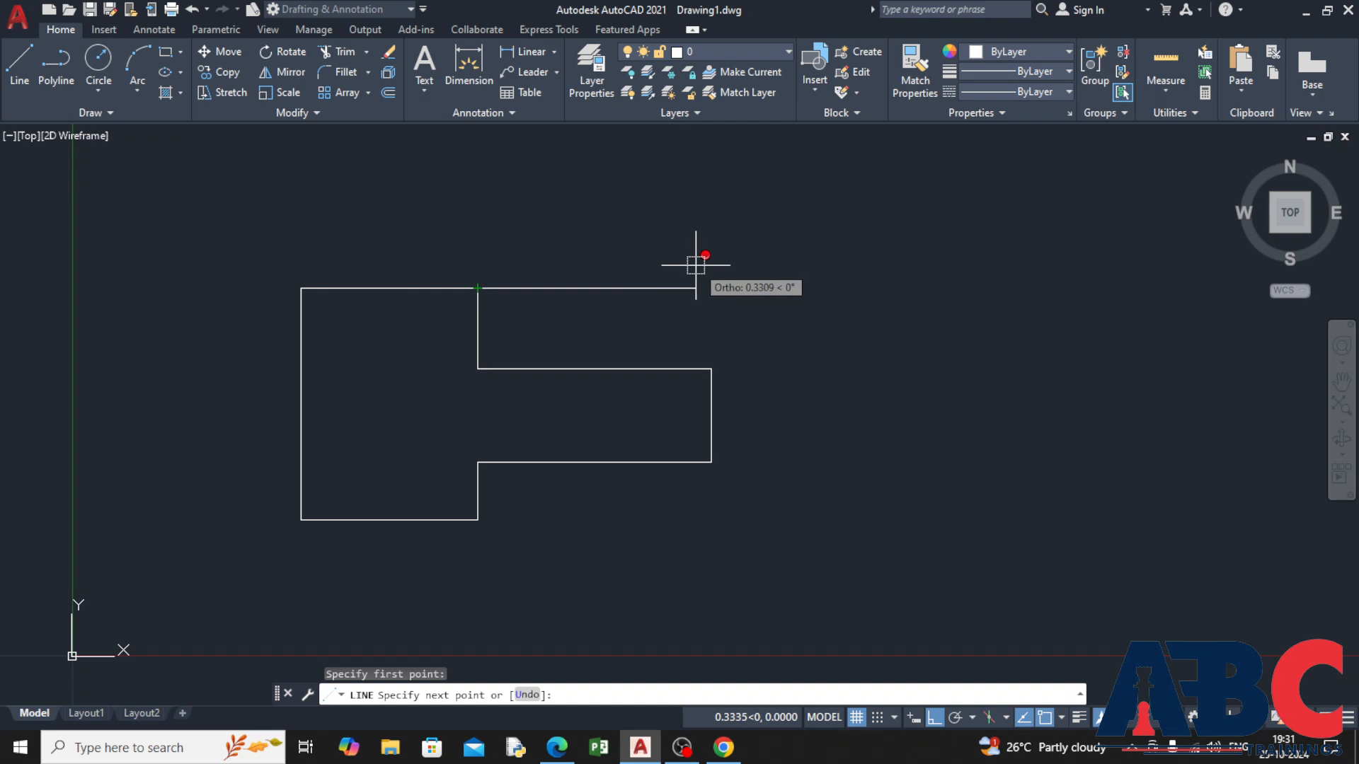
pyautogui.click(875, 287)
pyautogui.click(875, 245)
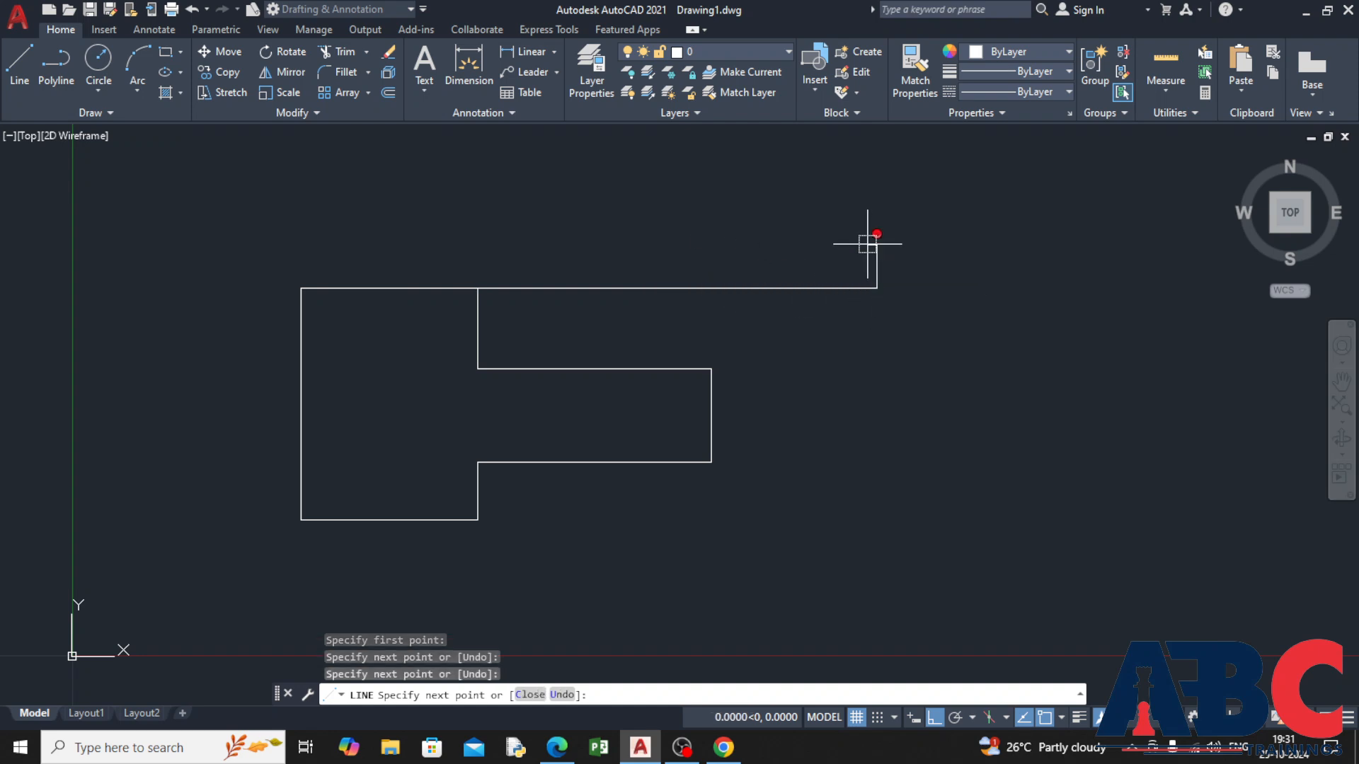
pyautogui.click(485, 263)
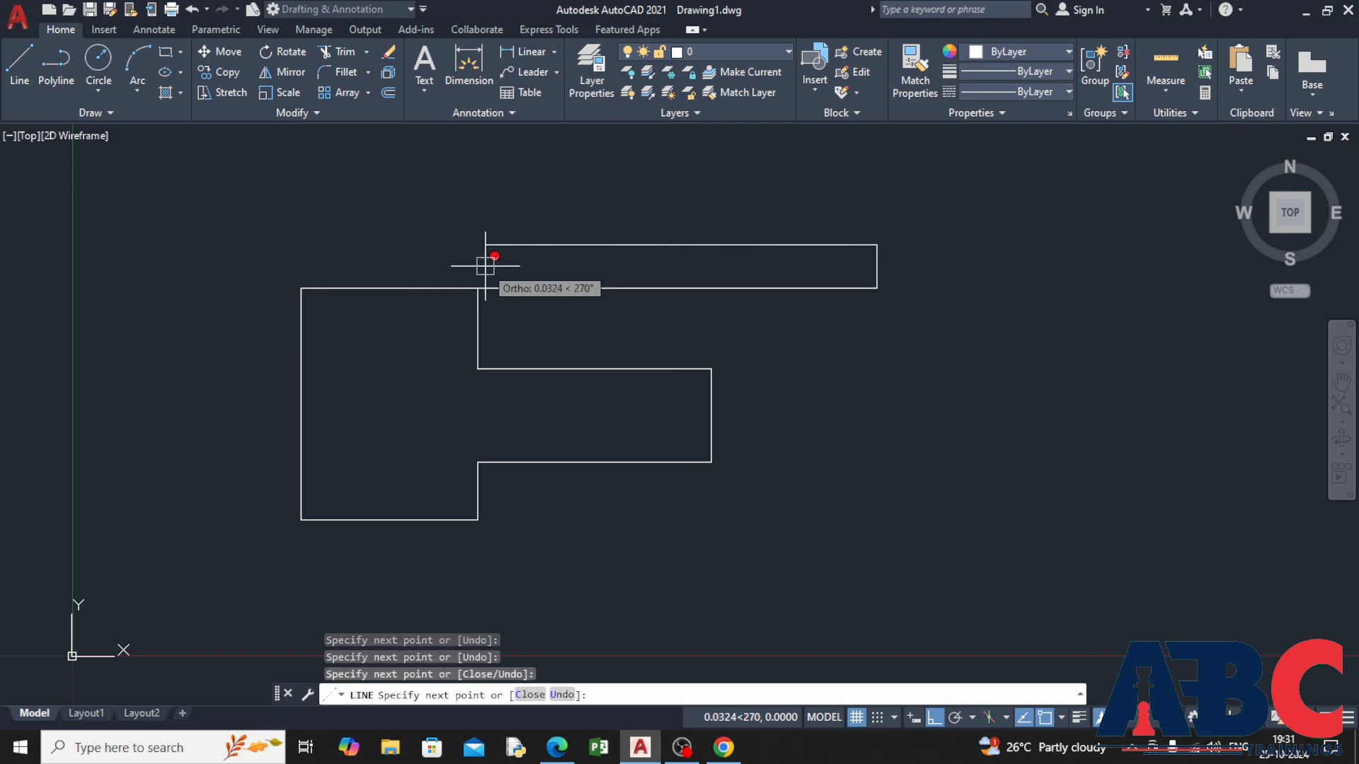
pyautogui.click(485, 207)
pyautogui.click(662, 207)
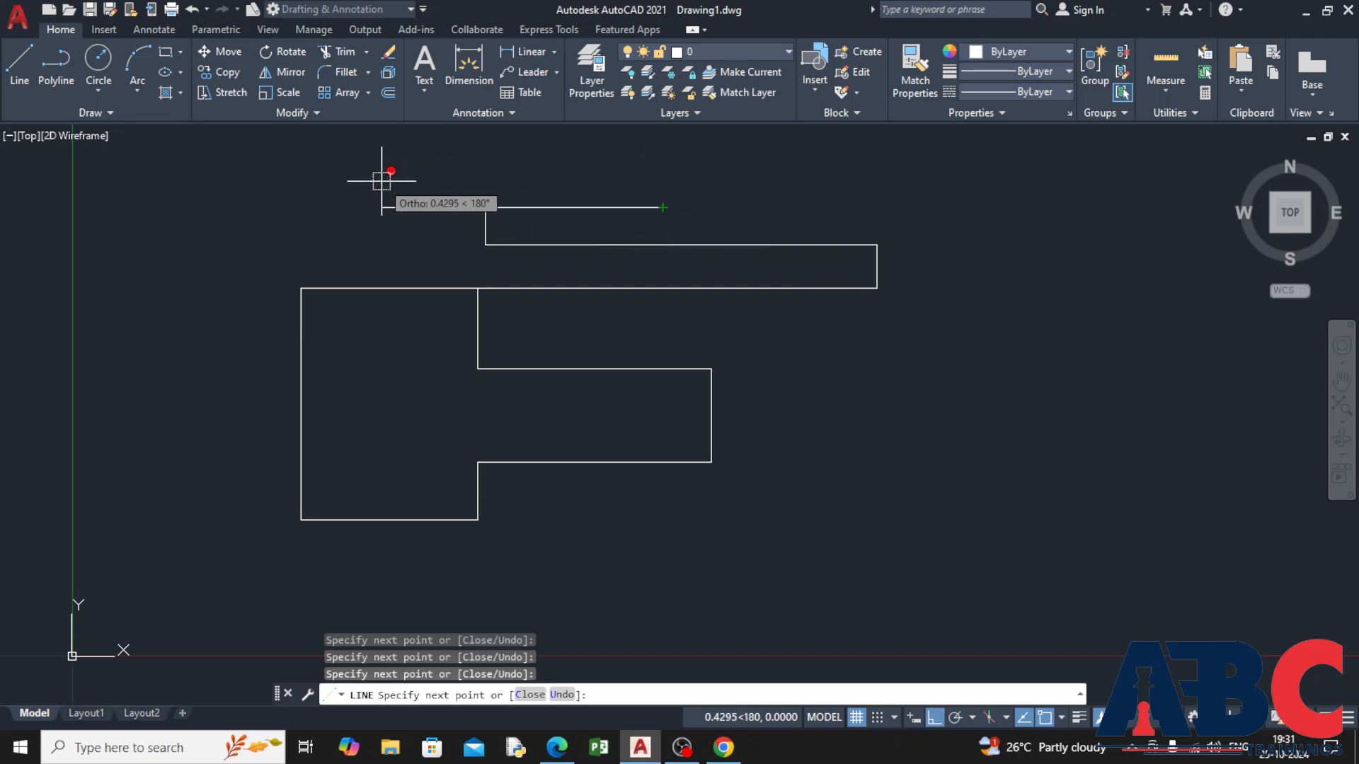
pyautogui.click(663, 158)
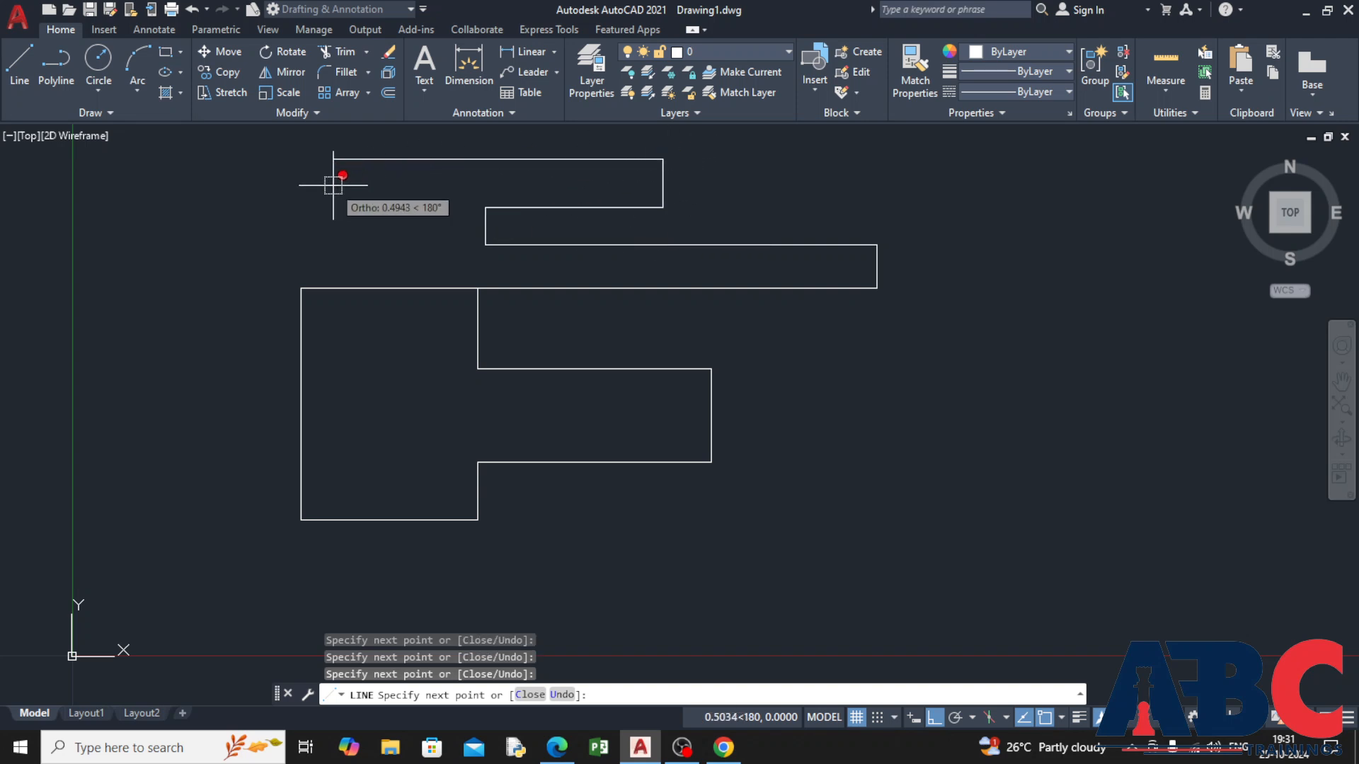
pyautogui.click(254, 189)
pyautogui.click(274, 288)
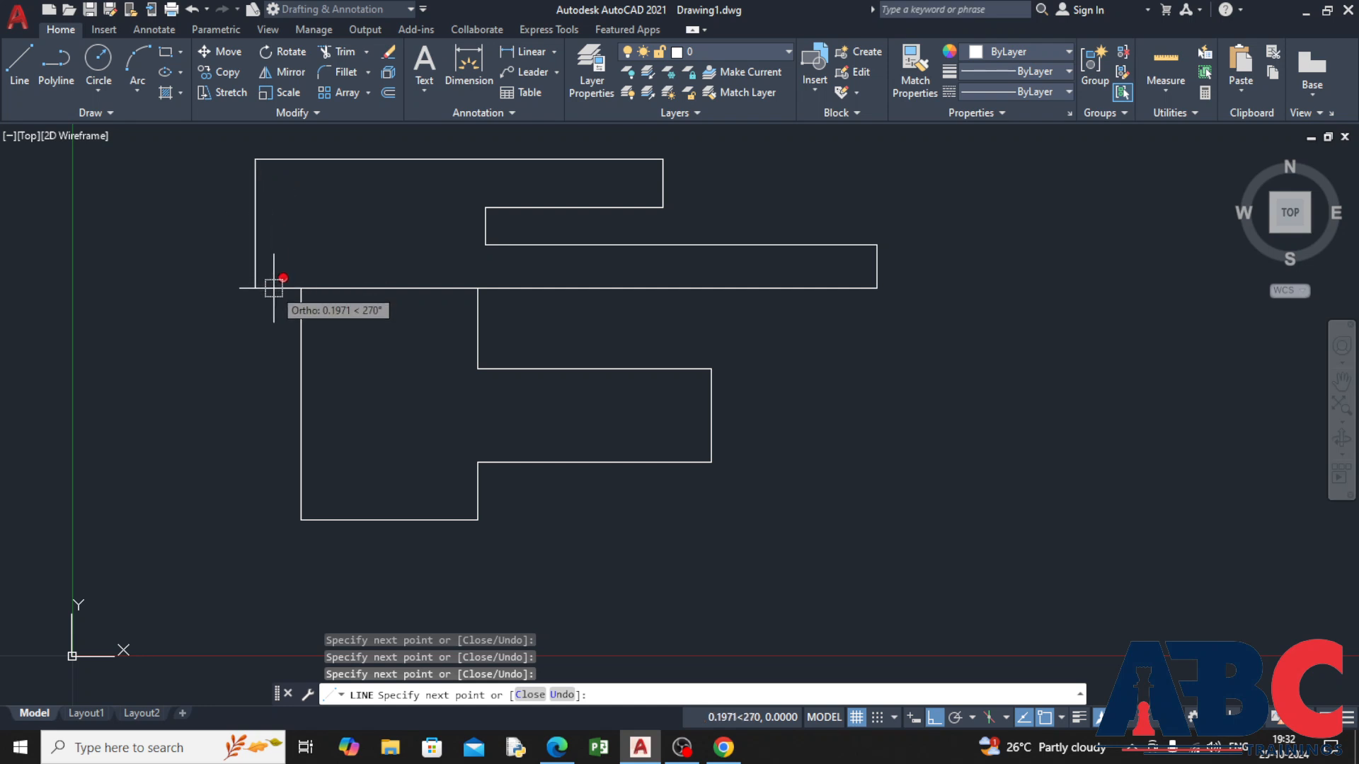
pyautogui.click(300, 288)
pyautogui.press('Escape')
pyautogui.press('Escape')
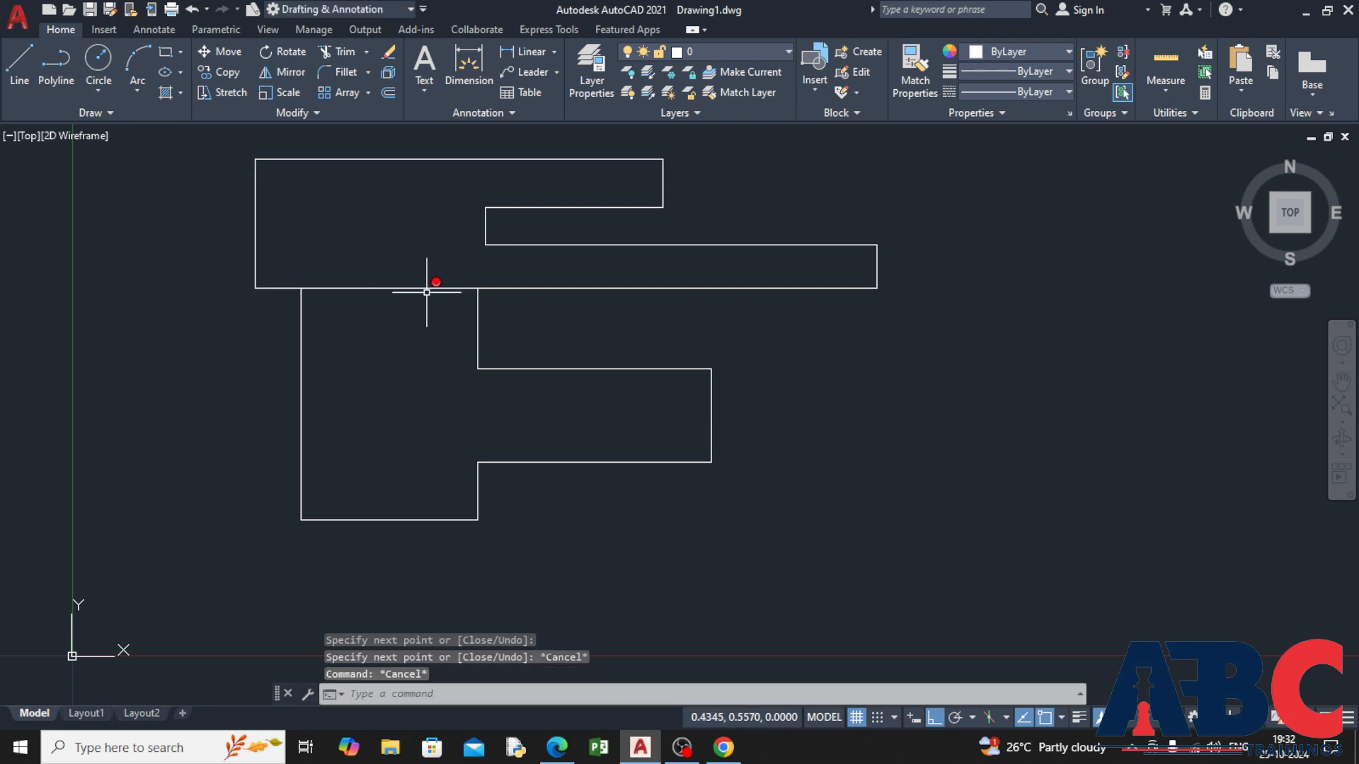
pyautogui.press('Escape')
# - Stop the action recording and save the macro under the command name ABC with an empty description
pyautogui.scroll(-2, 707, 382)
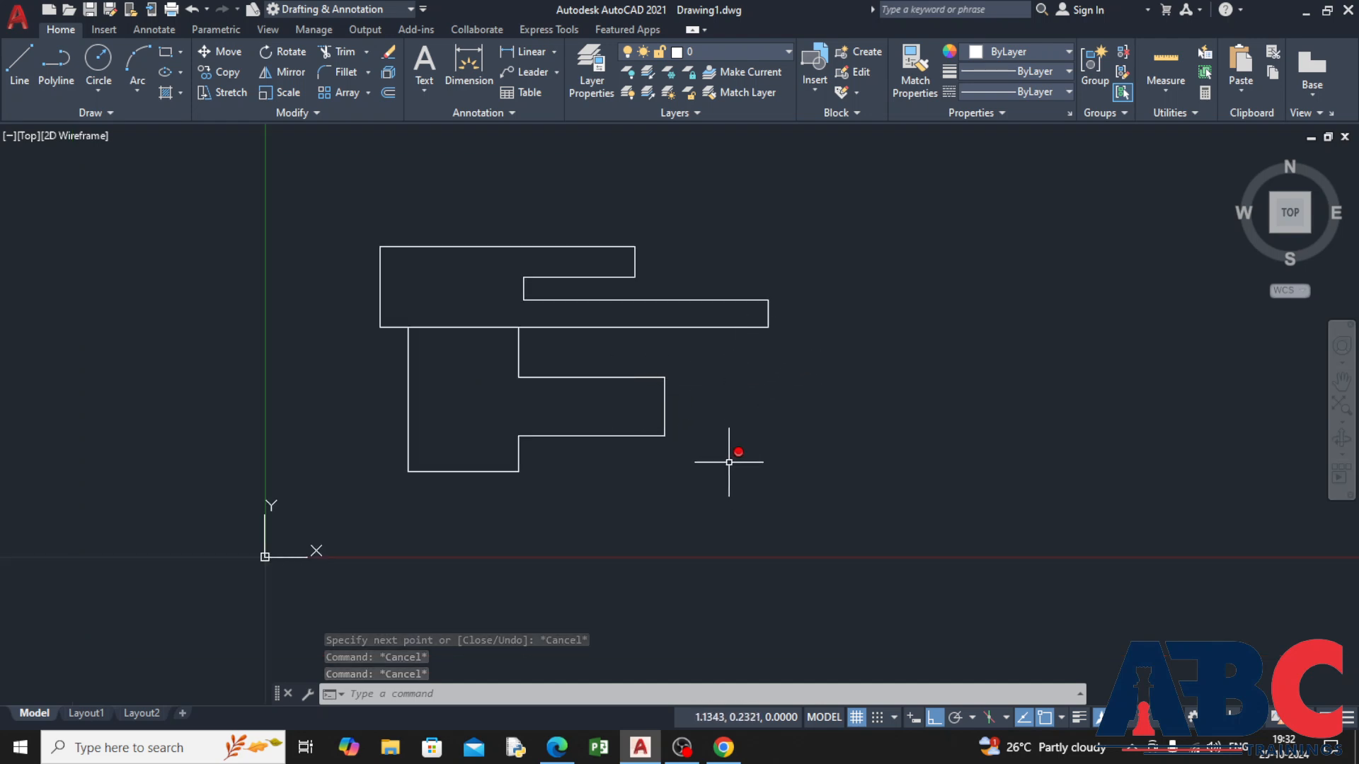
pyautogui.press('Escape')
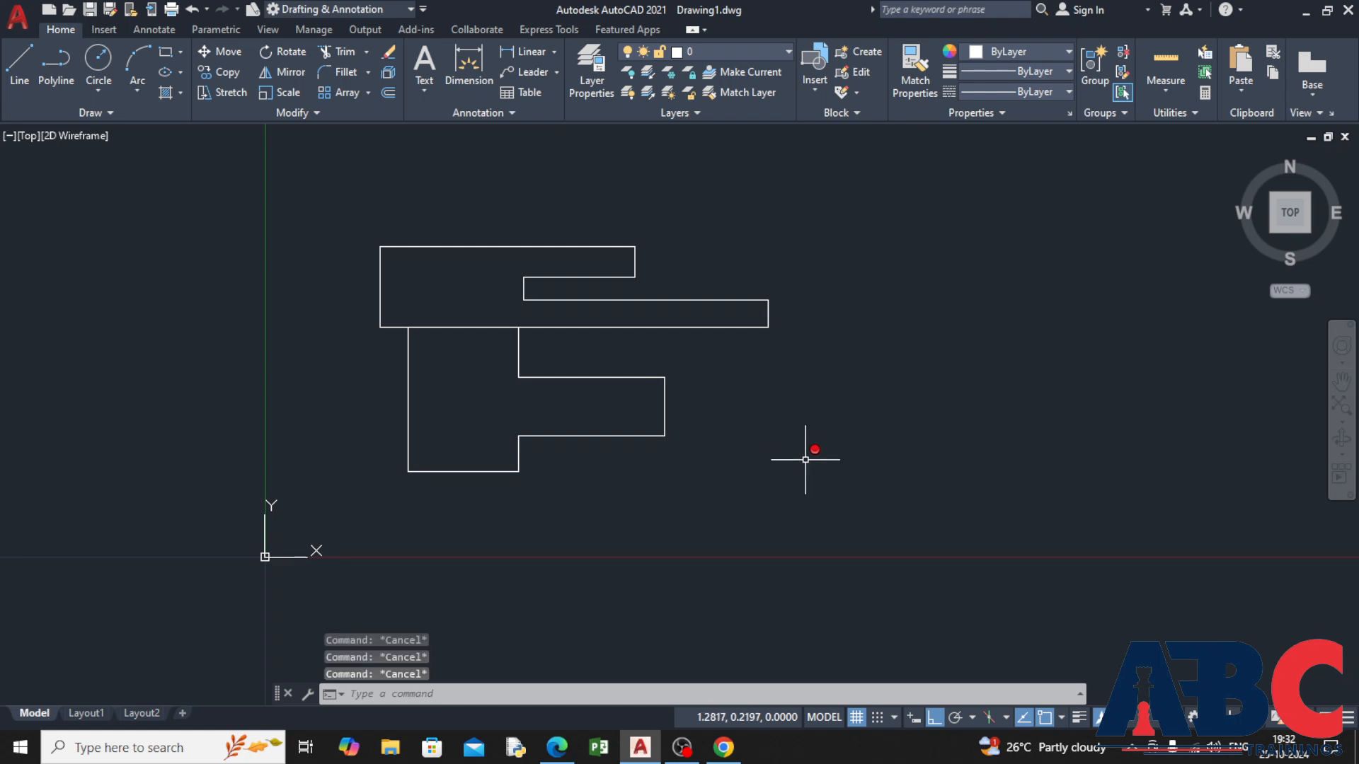
pyautogui.click(205, 28)
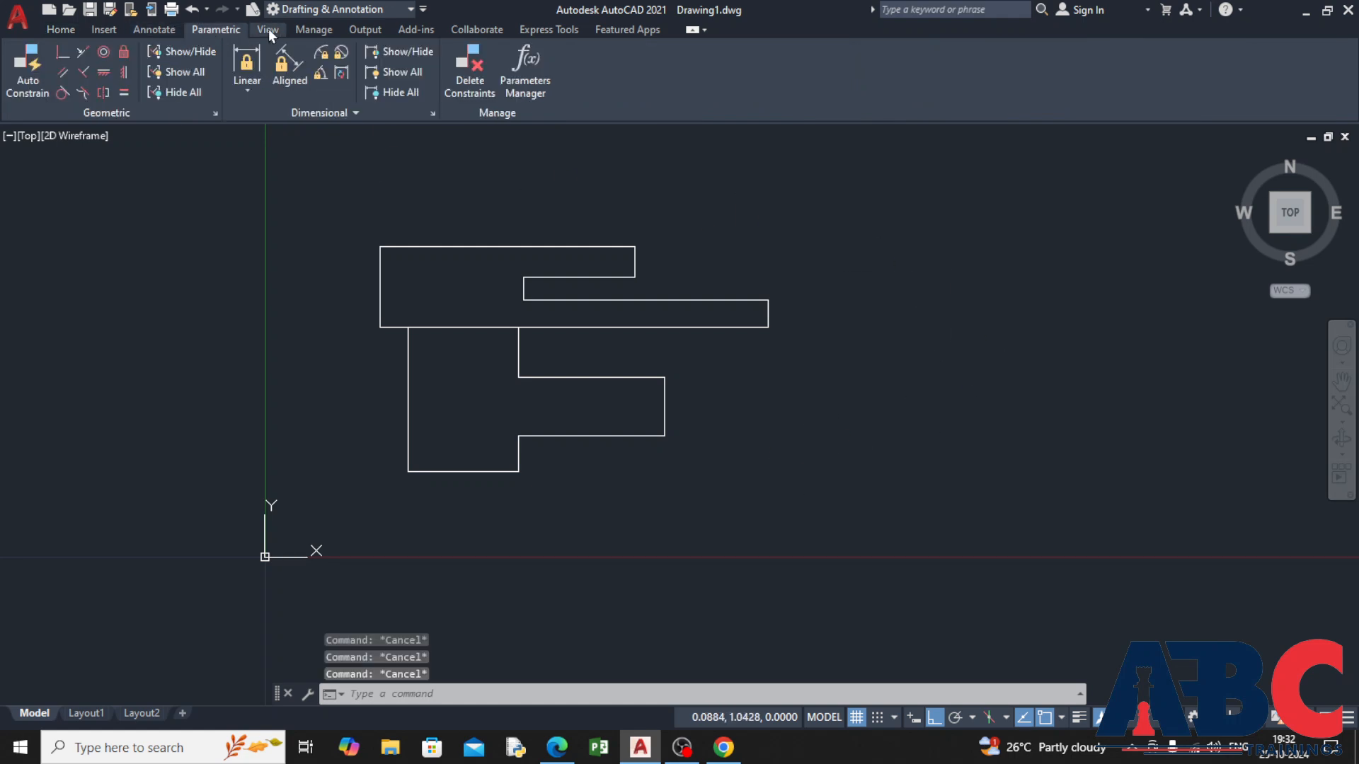
pyautogui.click(295, 29)
pyautogui.click(18, 61)
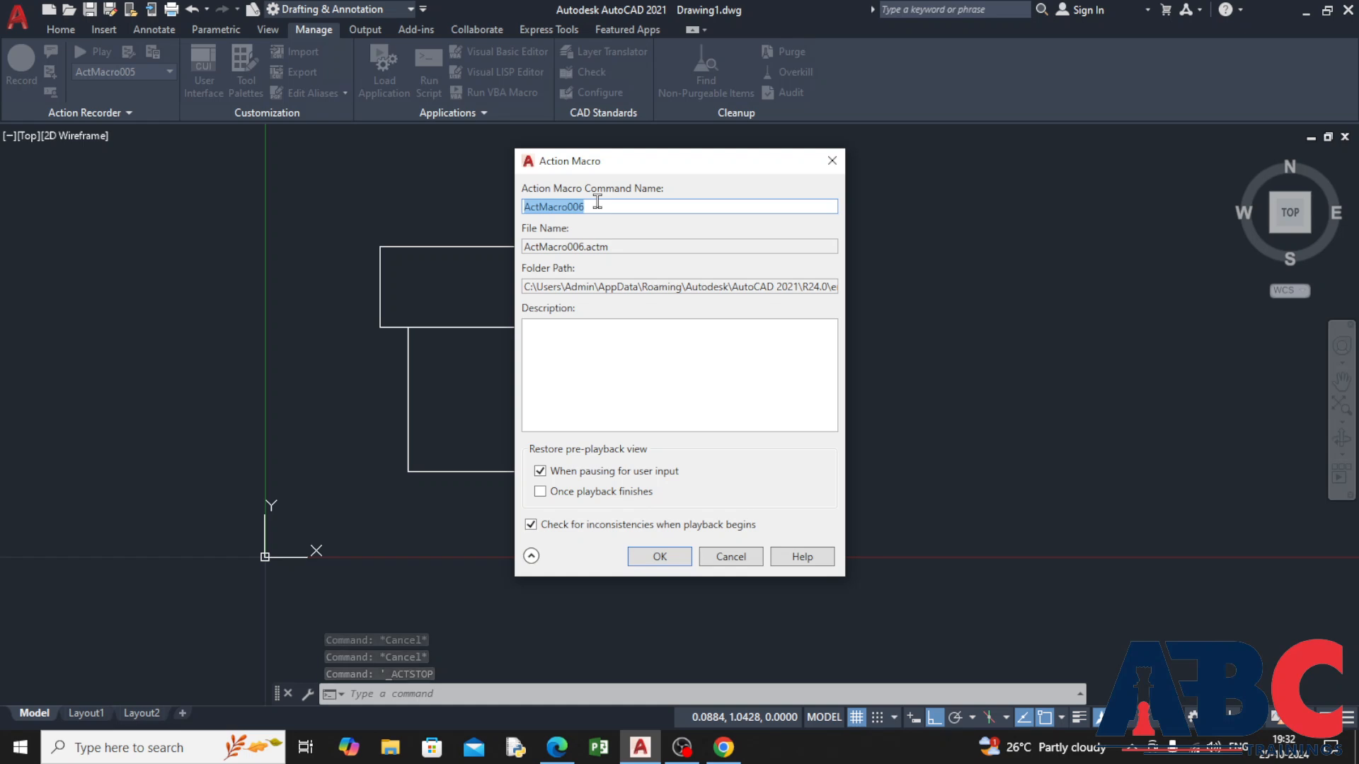
pyautogui.write('ABC')
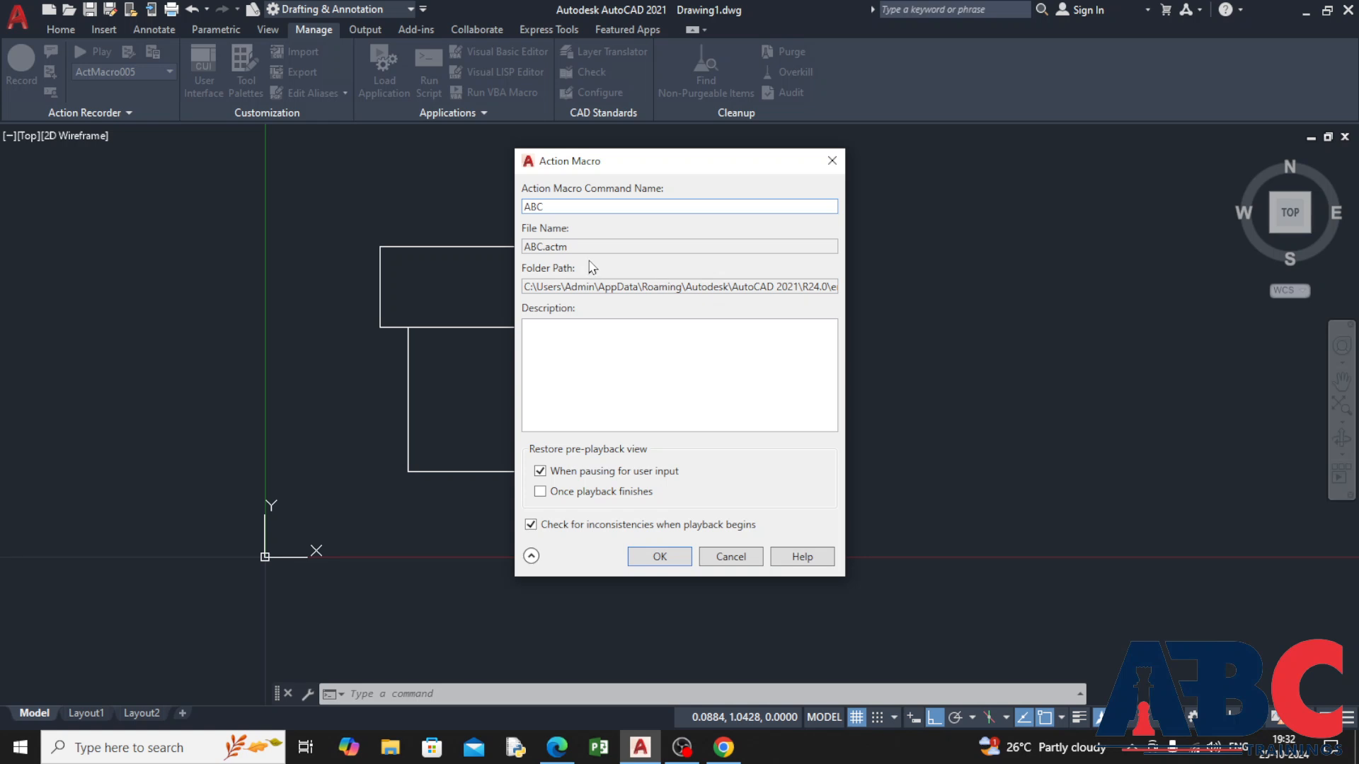
pyautogui.click(576, 346)
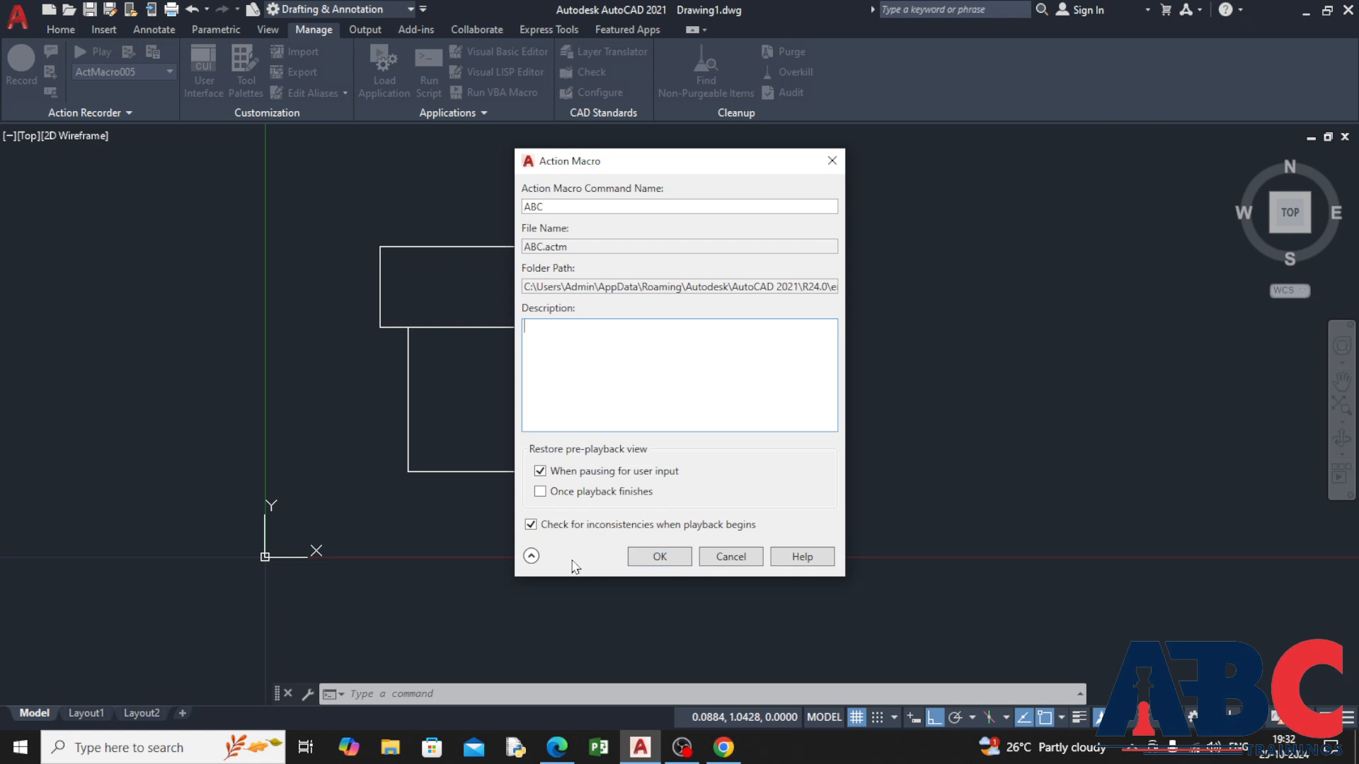
pyautogui.click(651, 557)
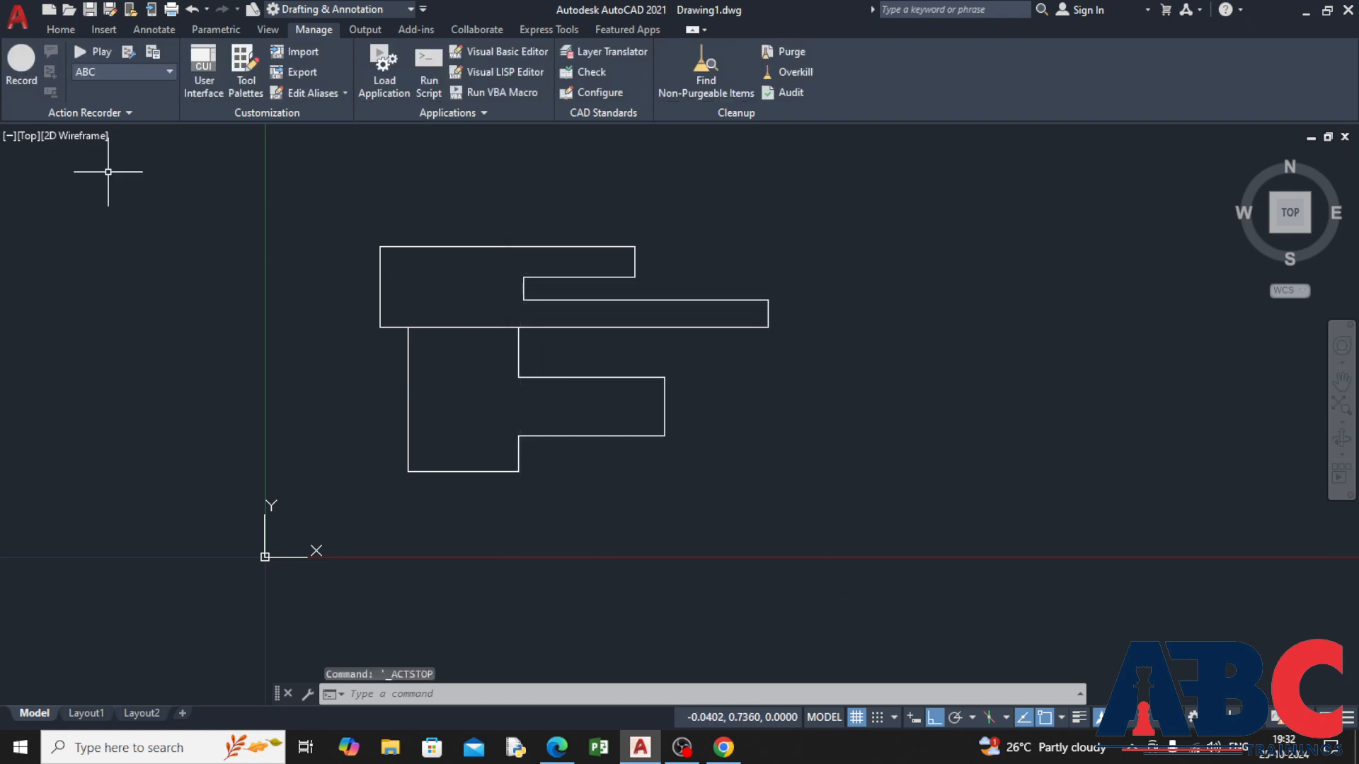
# - Play back the ABC action macro
pyautogui.click(80, 53)
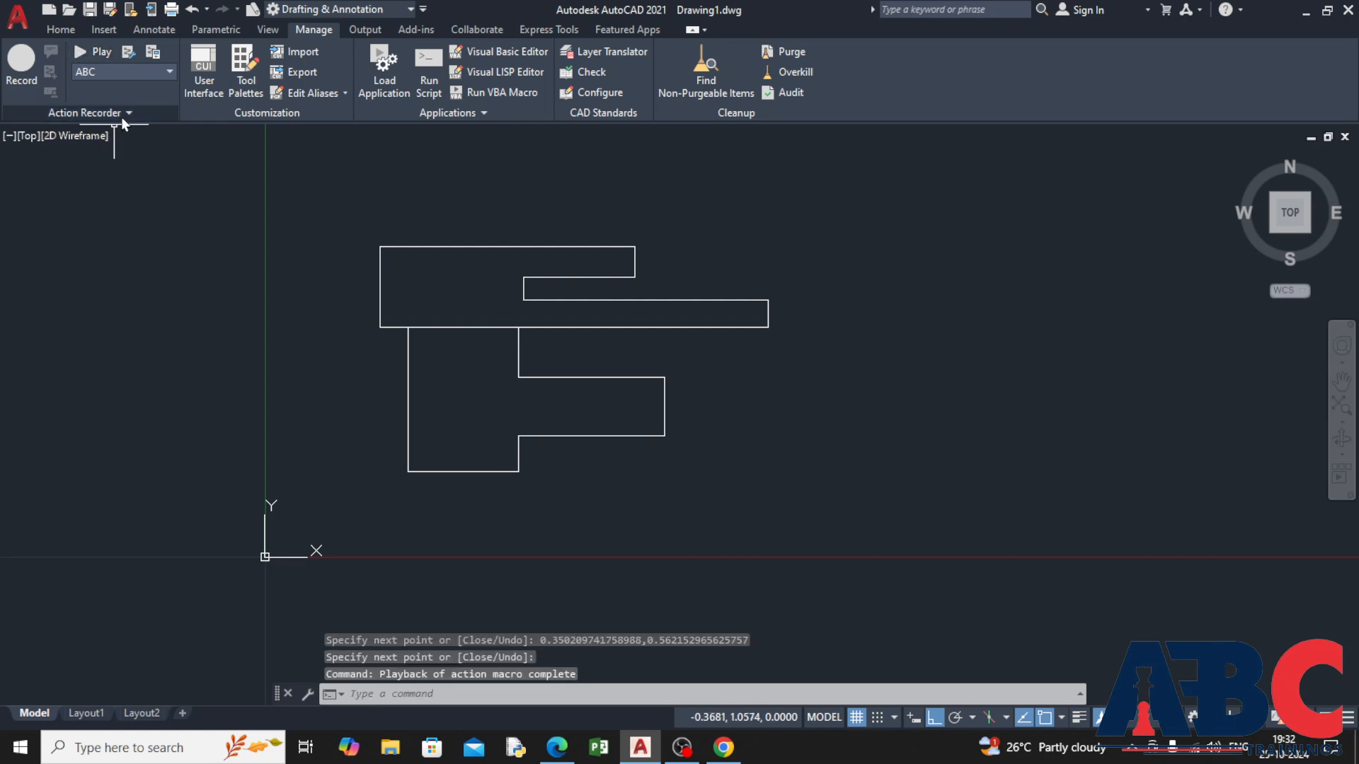
# - Review the Action Recorder preferences and accept them with expand on playback, expand on recording and the macro name prompt enabled
pyautogui.click(130, 54)
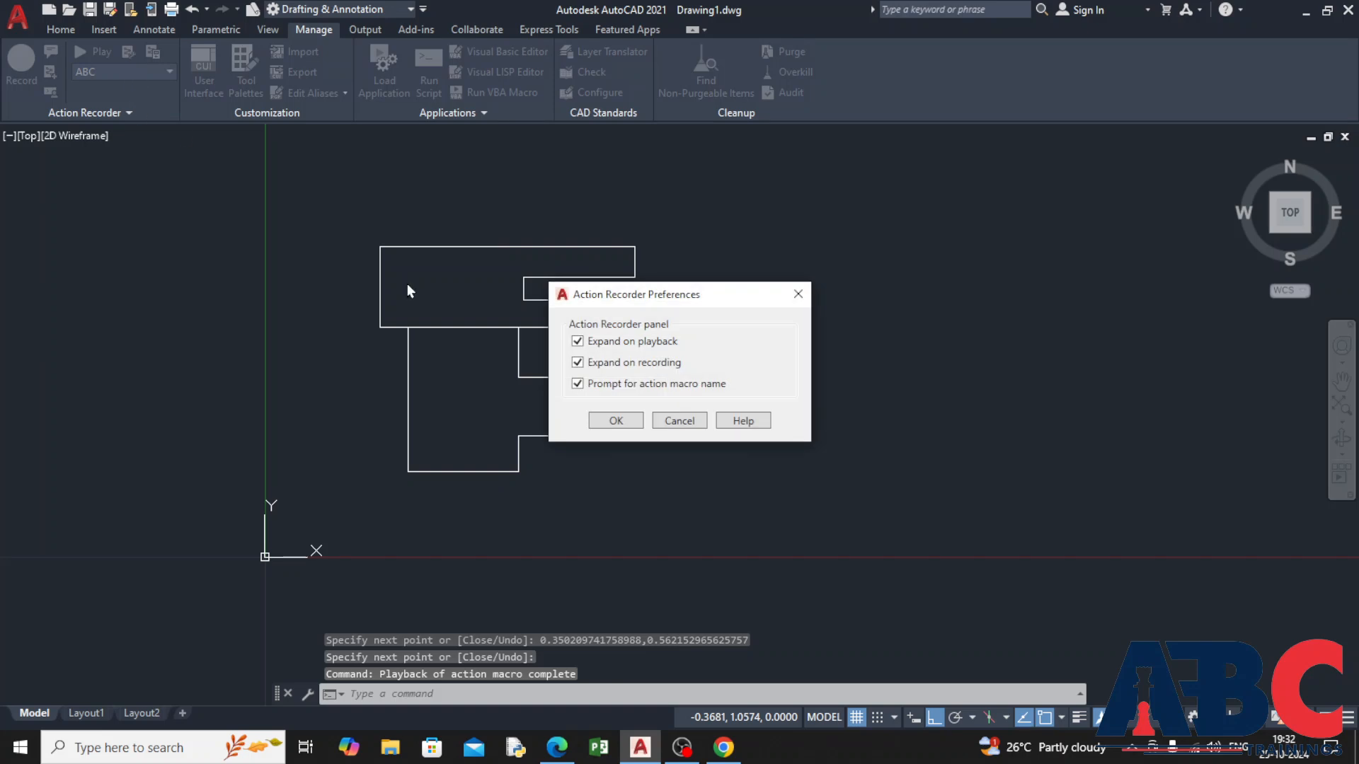
pyautogui.click(610, 422)
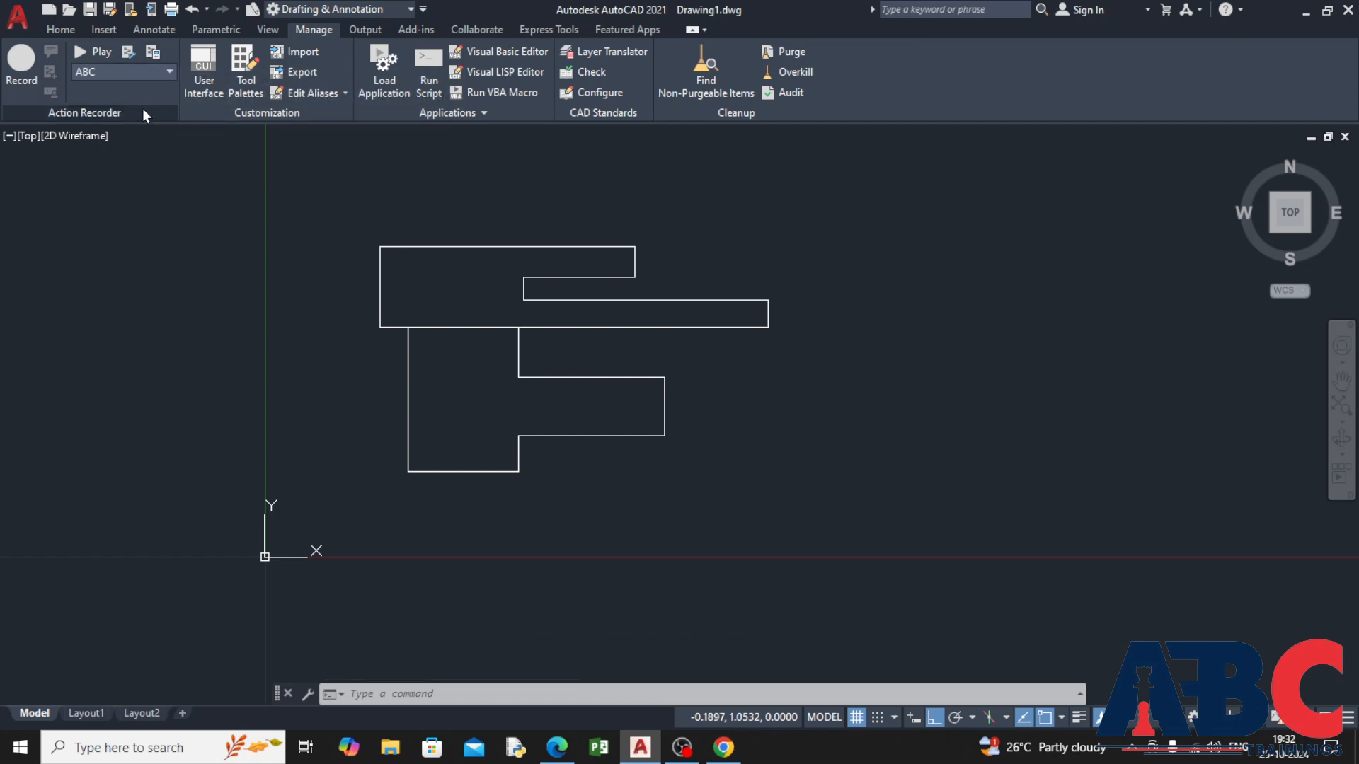
# - Choose the ActMacro003 action macro, play it back and inspect the small outline it draws near the origin
pyautogui.click(164, 70)
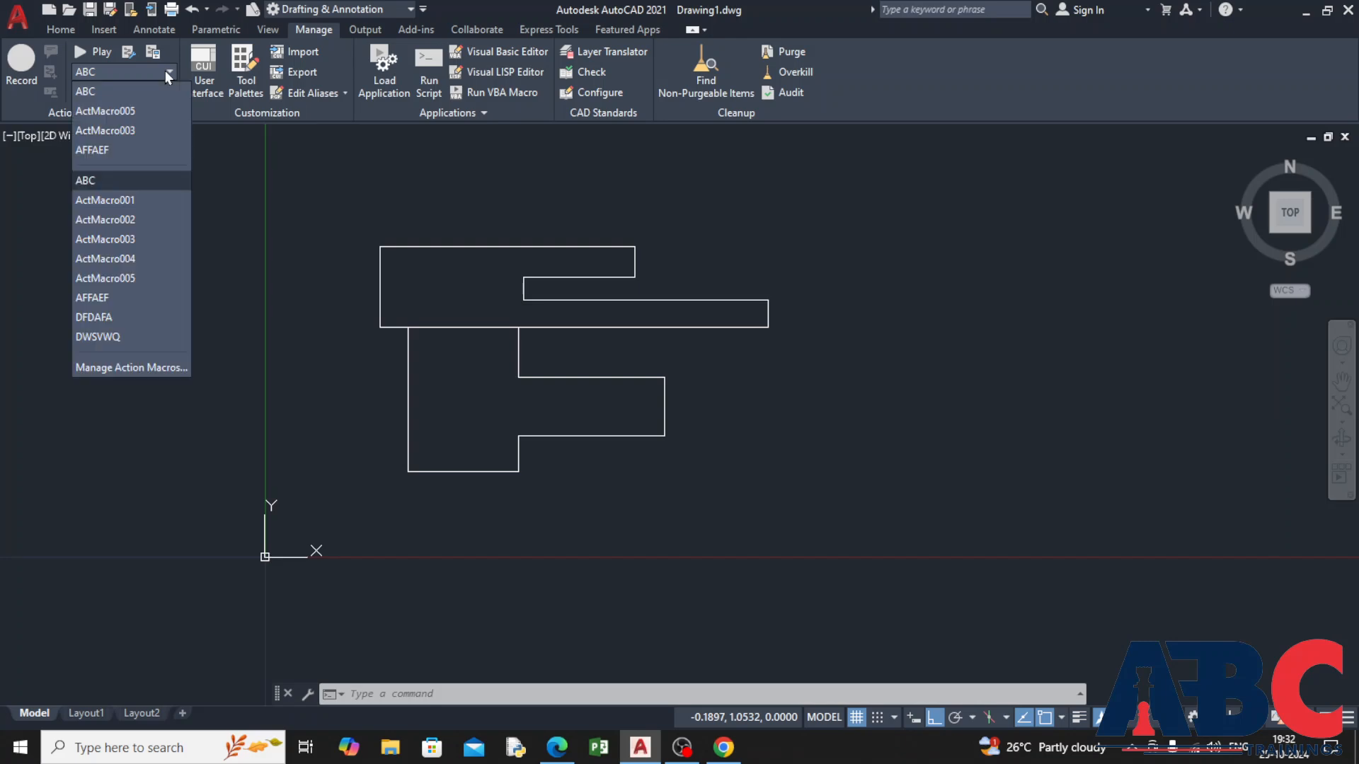
pyautogui.click(144, 132)
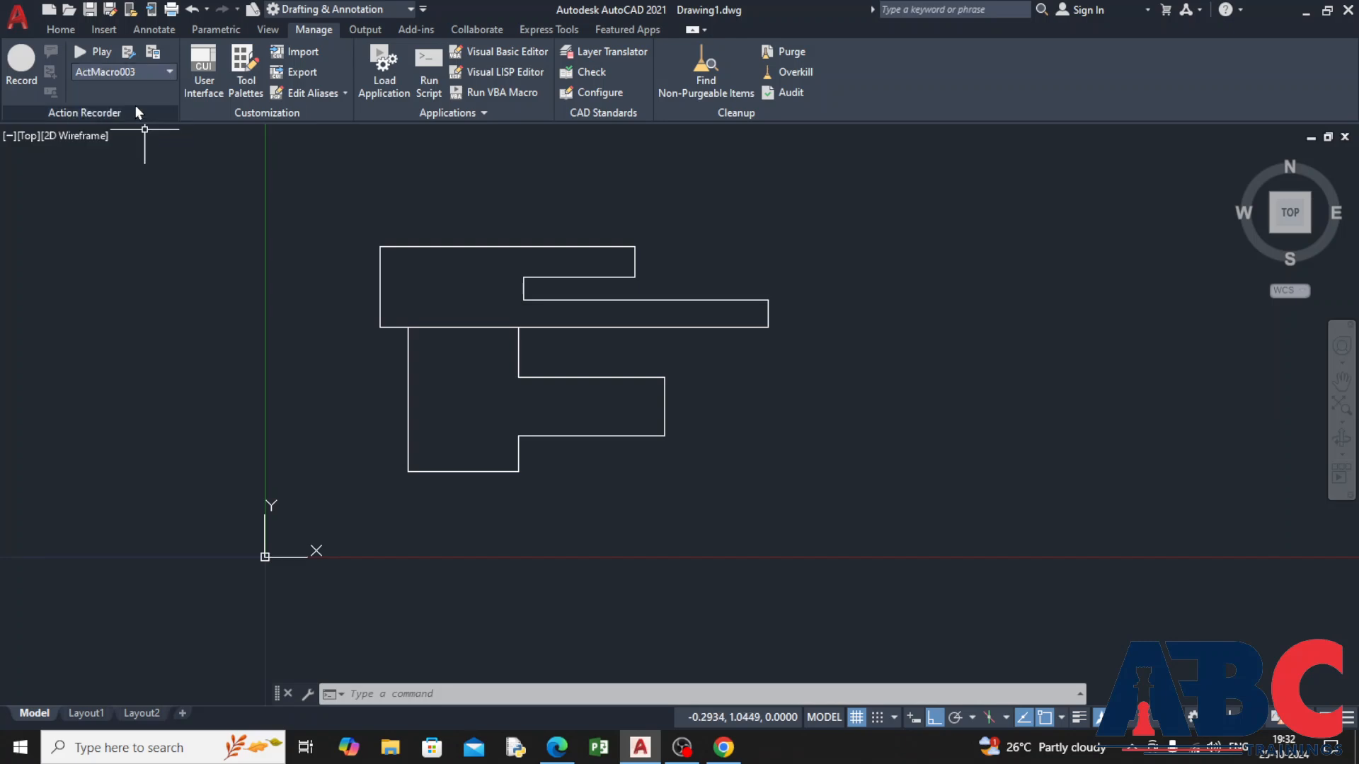
pyautogui.click(81, 49)
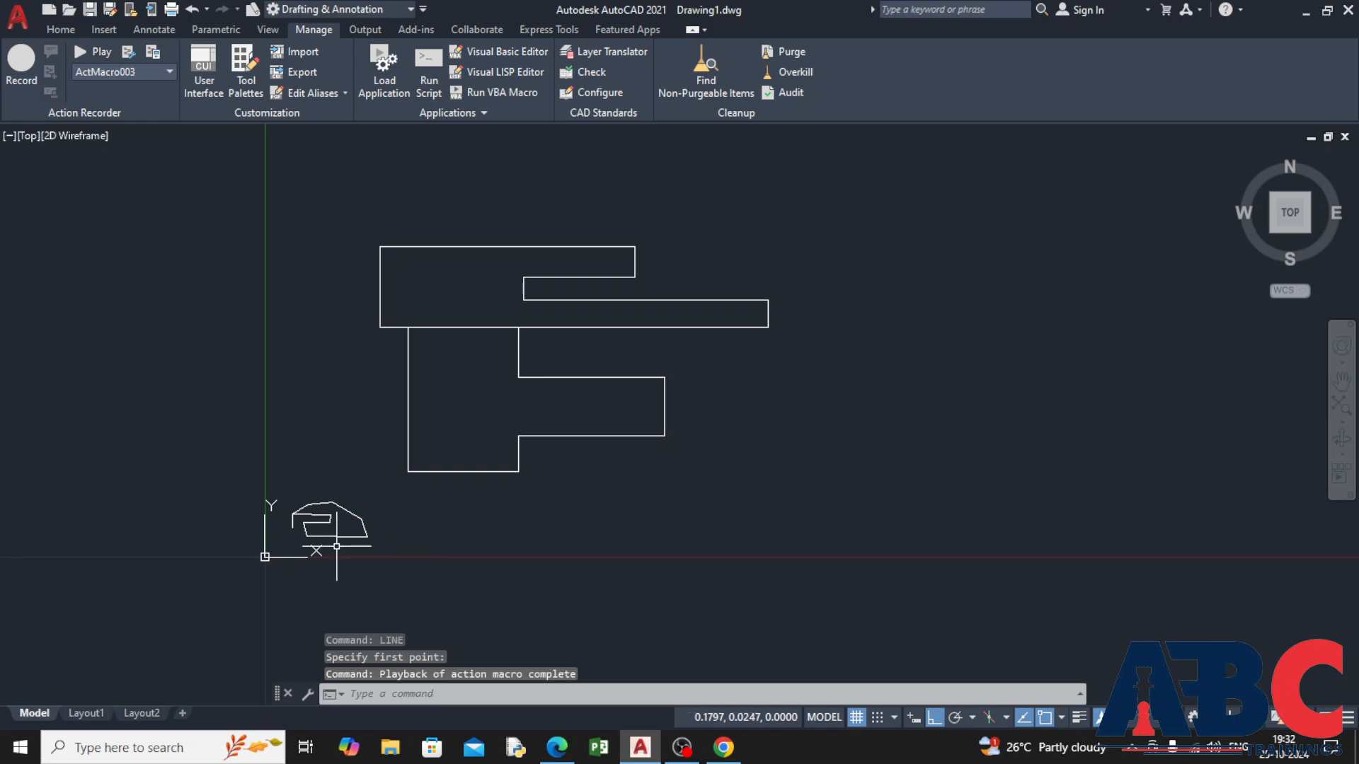
pyautogui.scroll(6, 333, 541)
pyautogui.scroll(-2, 338, 490)
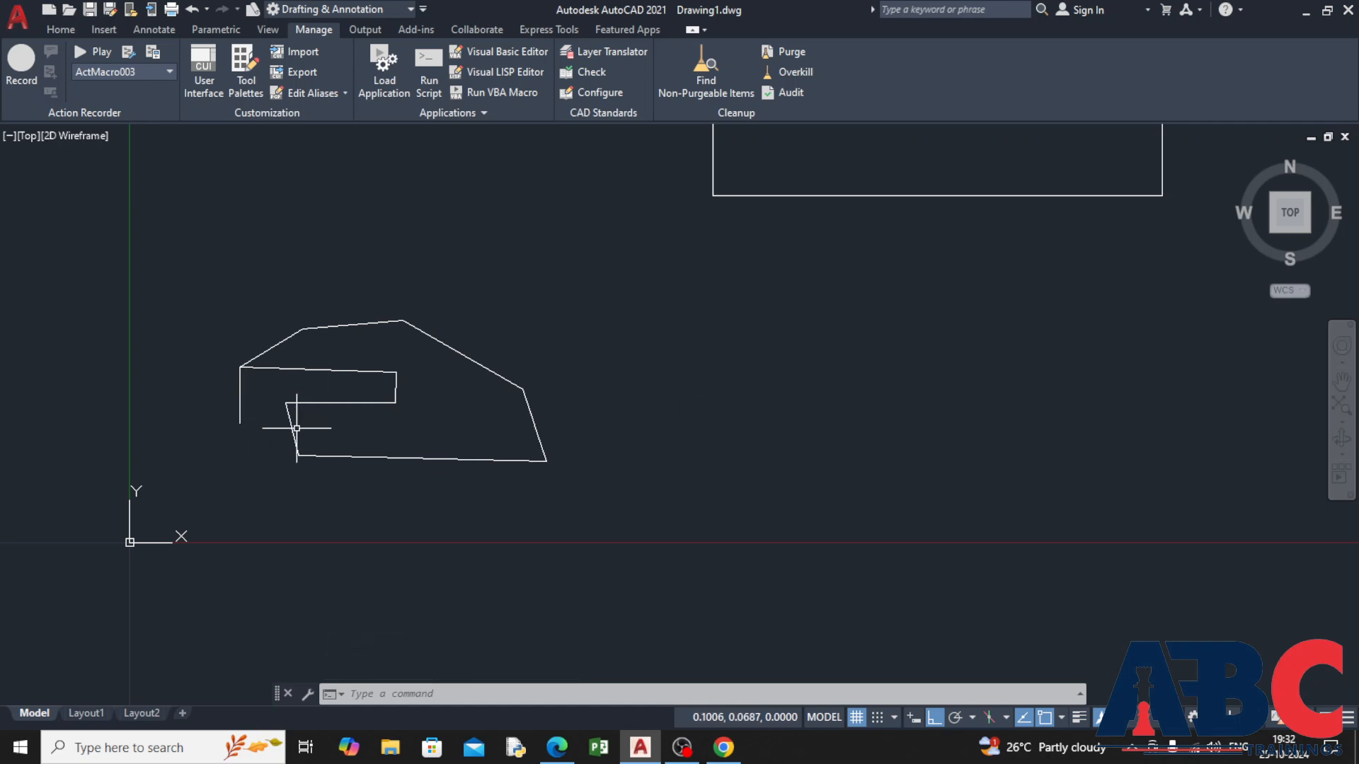
pyautogui.scroll(-4, 297, 422)
# - Choose the ActMacro005 action macro and play it back in the drawing
pyautogui.click(167, 72)
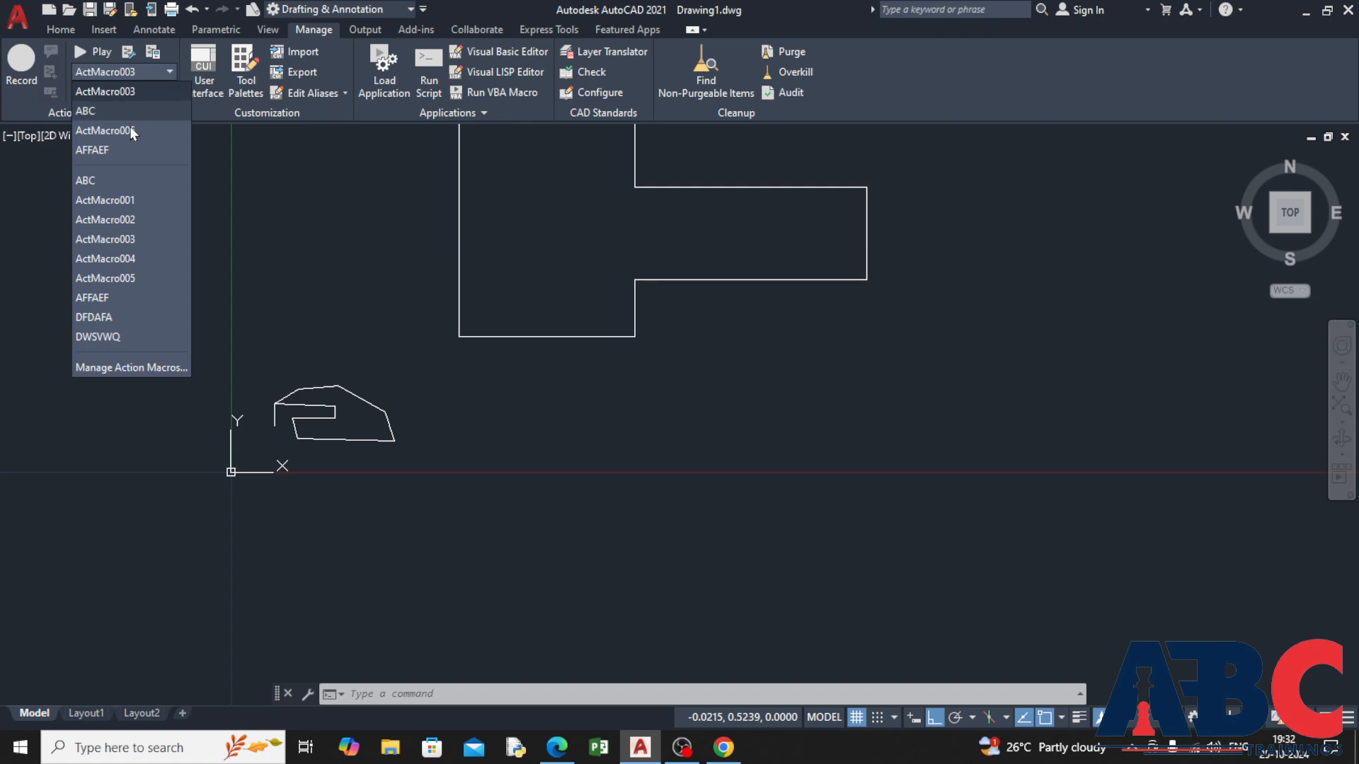
pyautogui.click(157, 130)
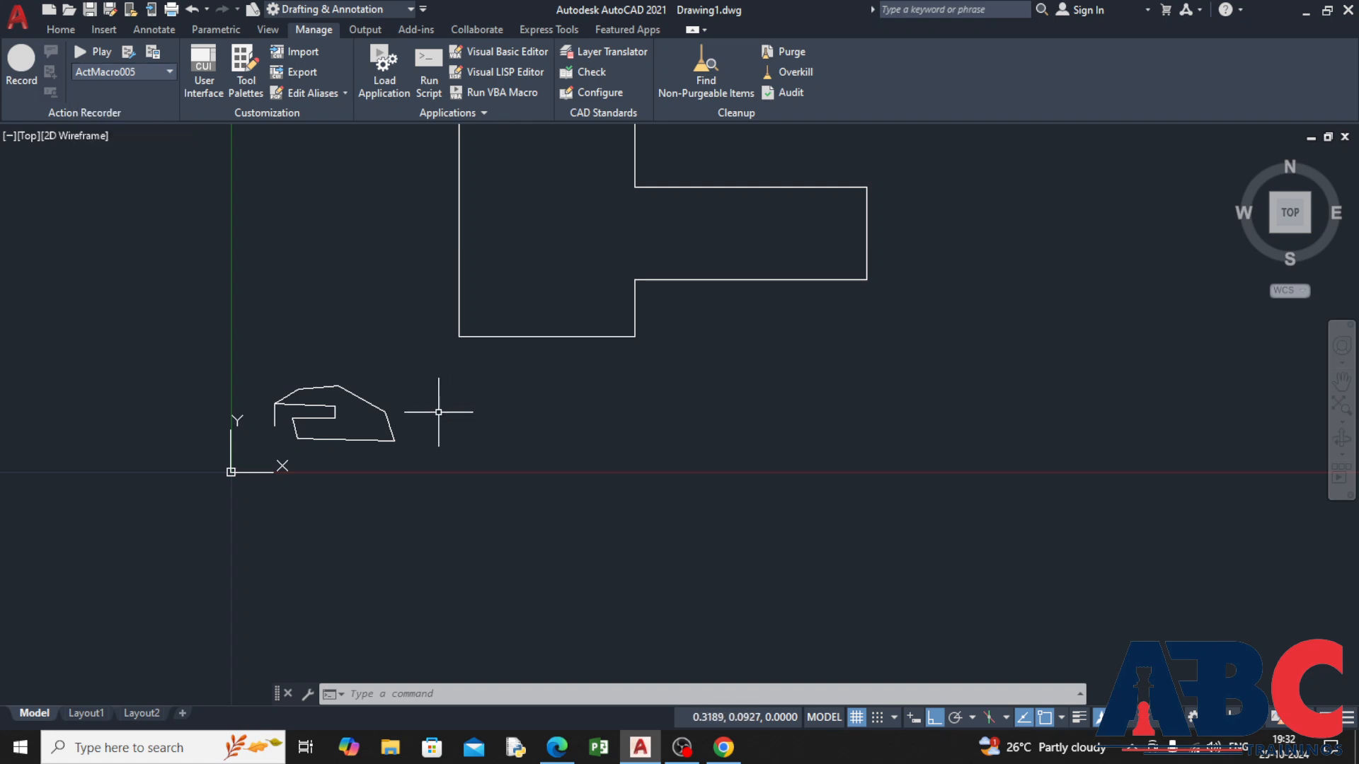
pyautogui.click(522, 436)
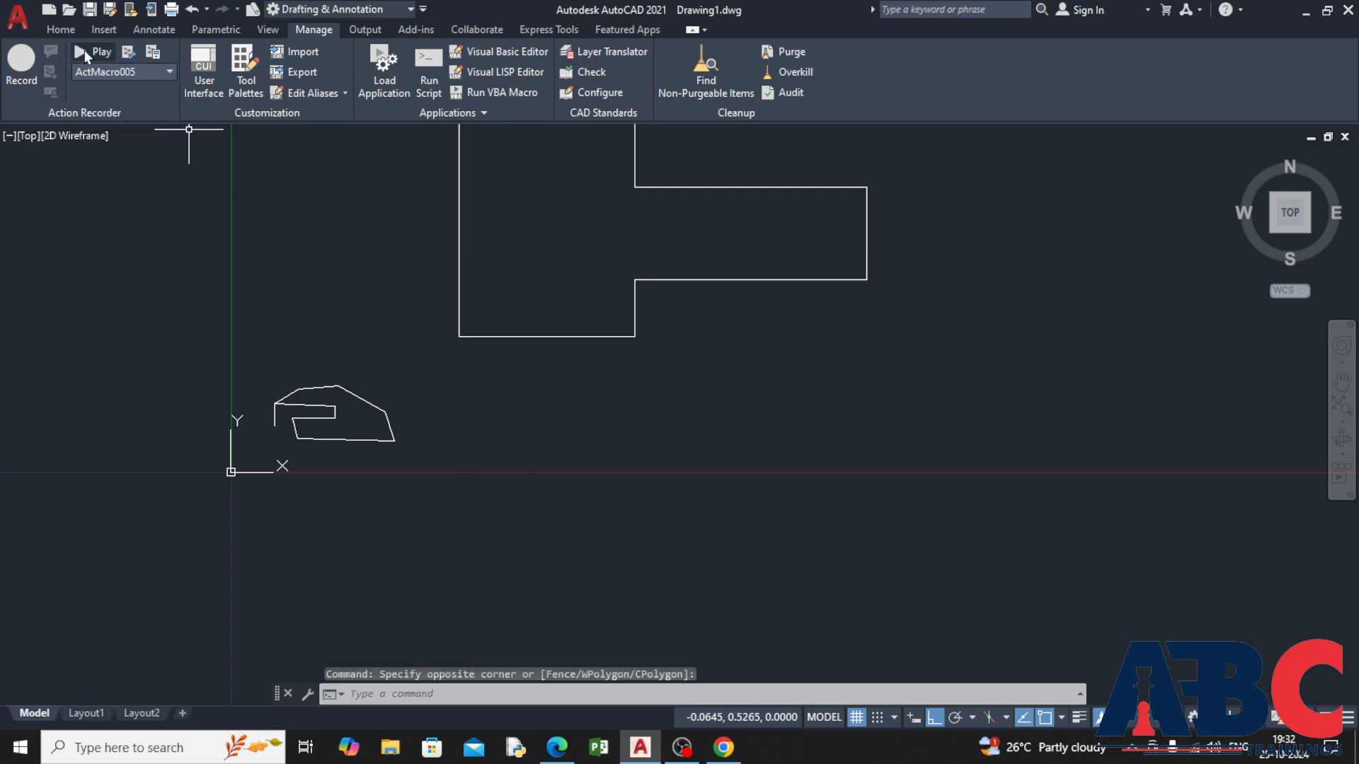
pyautogui.click(85, 54)
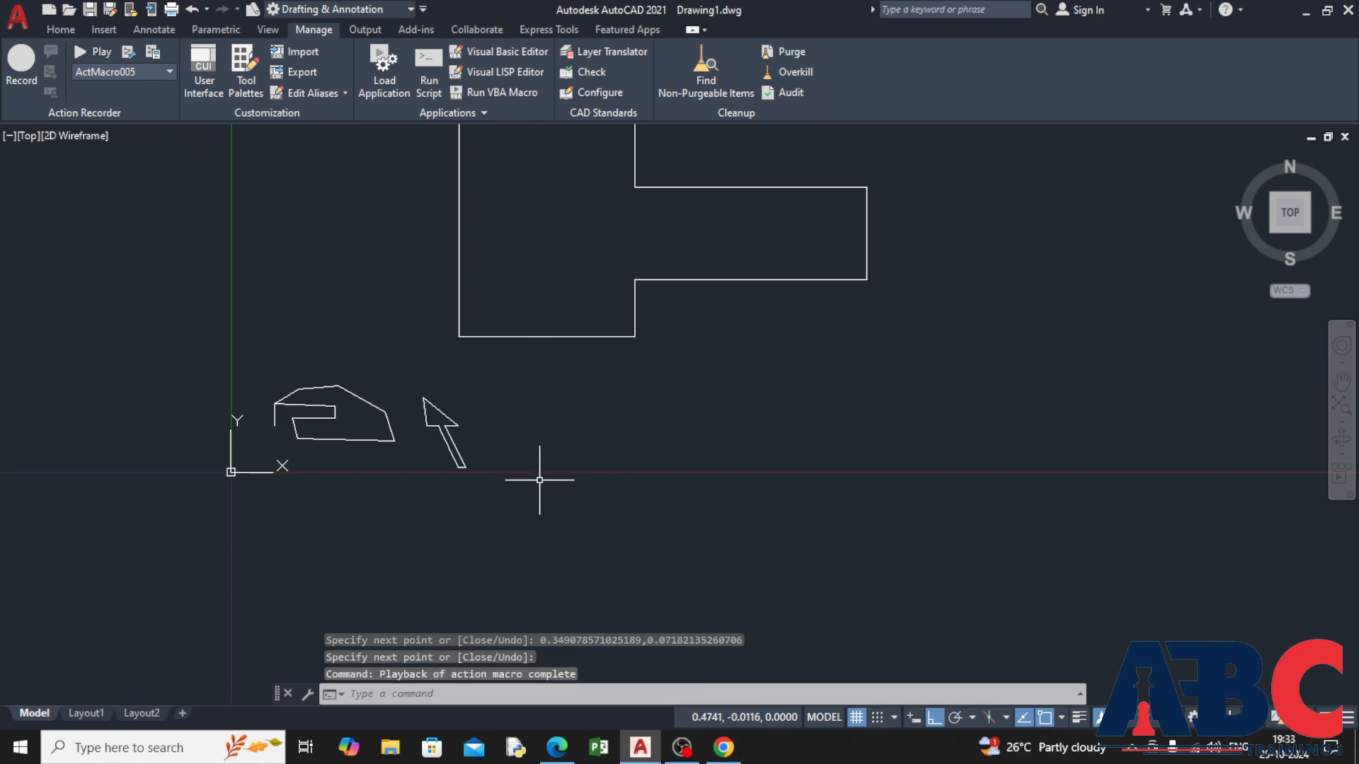
# - Undo the ActMacro005 and ActMacro003 playbacks
pyautogui.hotkey('ctrl', 'z')
pyautogui.hotkey('ctrl', 'z')
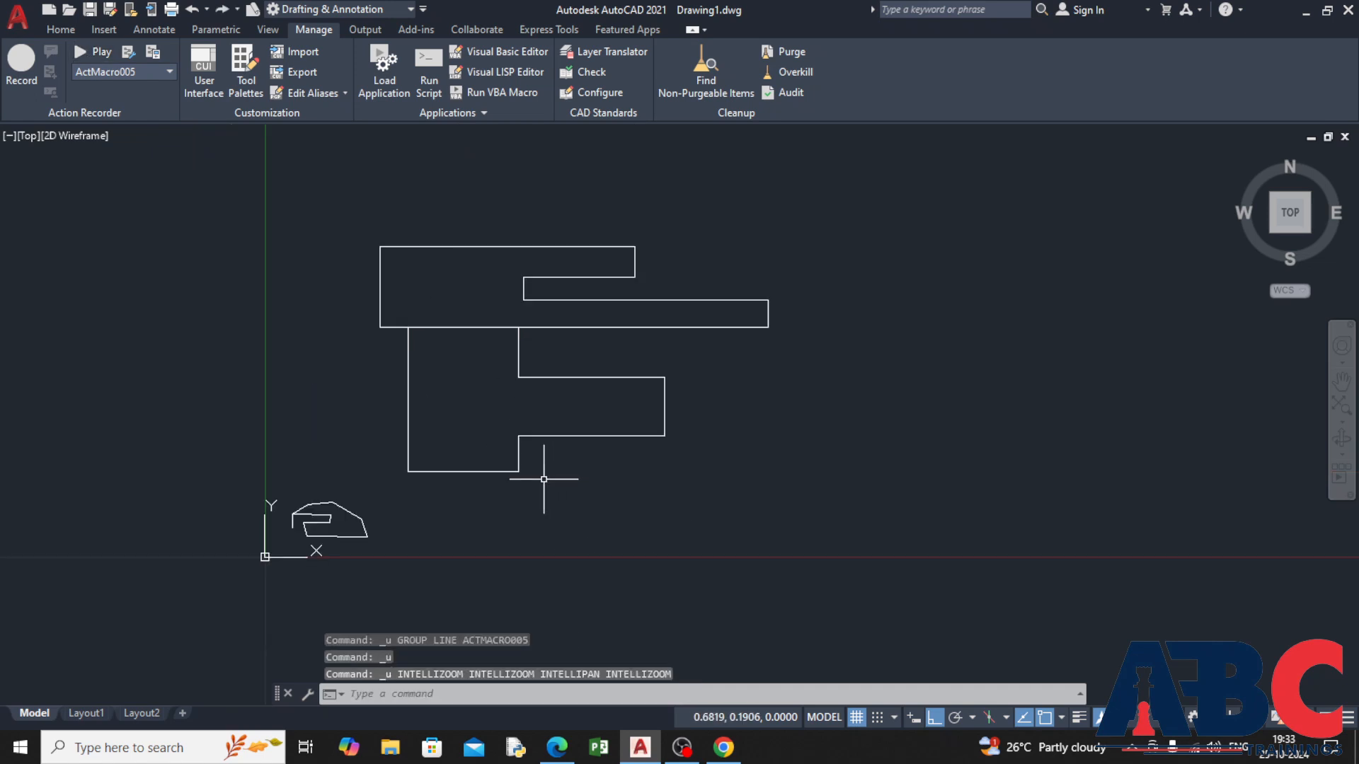
pyautogui.hotkey('ctrl', 'z')
# - Erase both stepped line outlines with one crossing selection around them
pyautogui.click(797, 525)
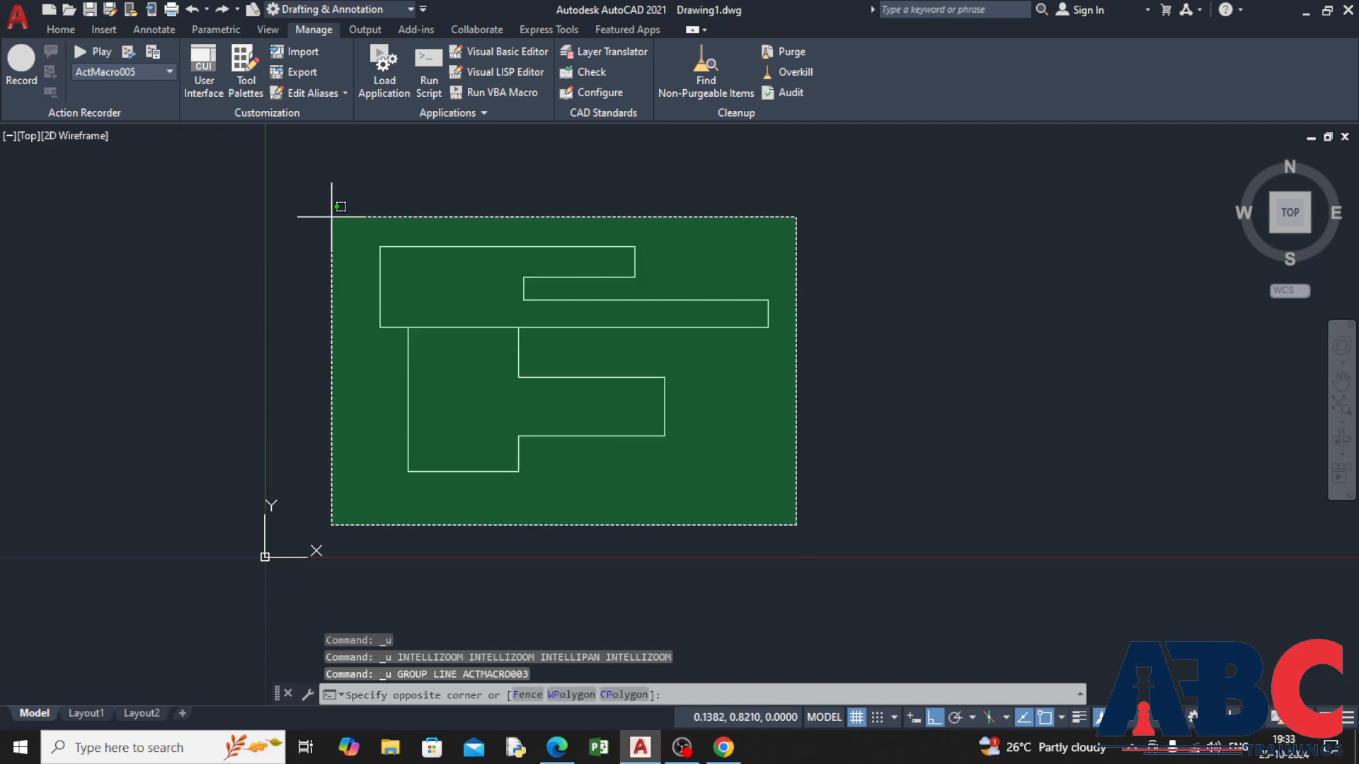
pyautogui.click(331, 217)
pyautogui.press('Delete')
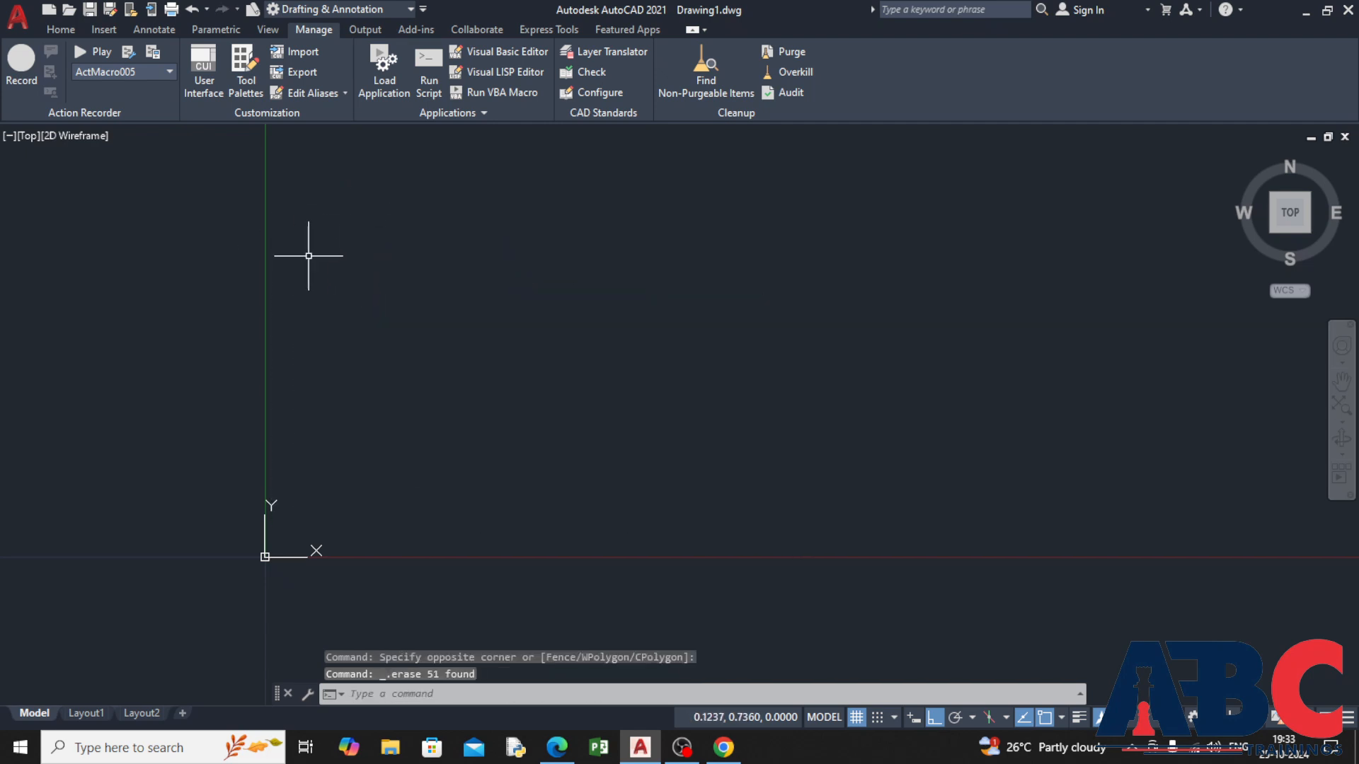
# - Choose the ABC action macro and play it back in the emptied drawing to redraw the two stepped outlines
pyautogui.click(159, 69)
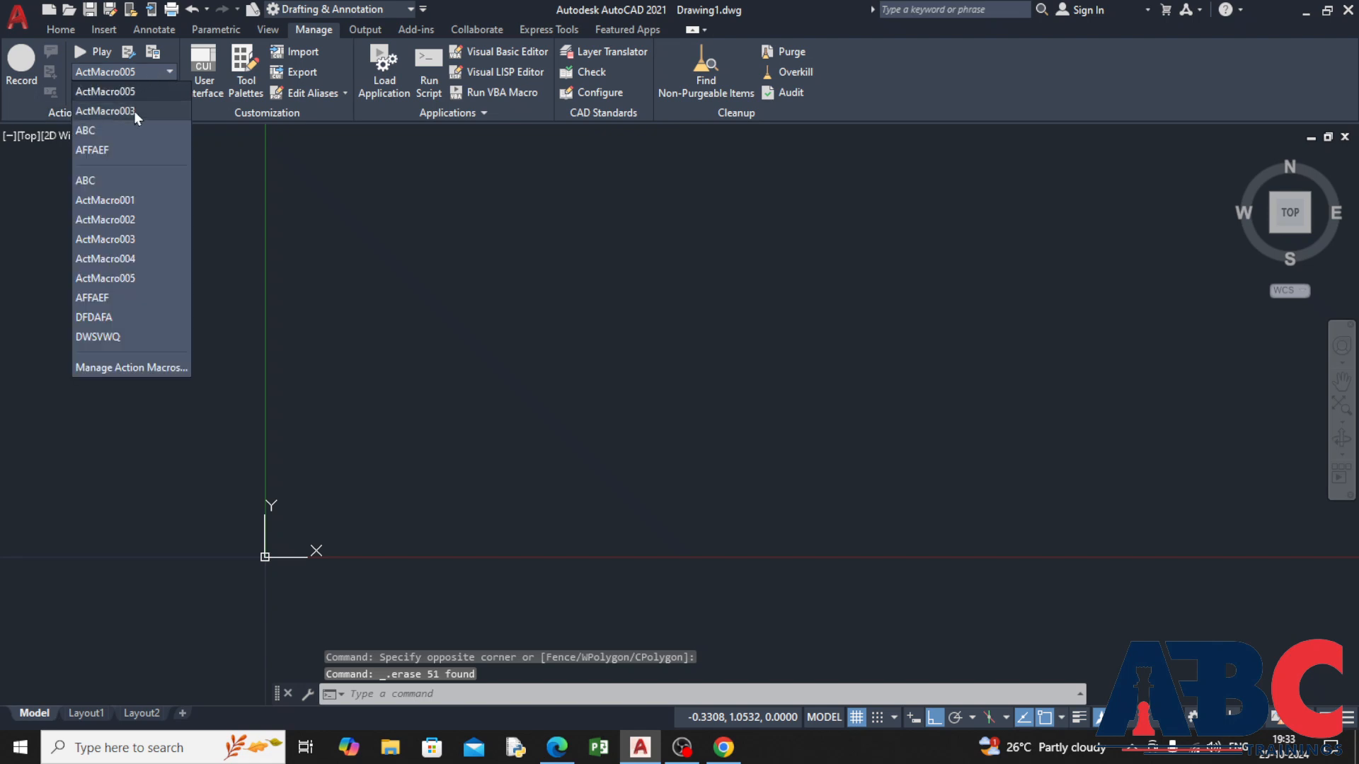
pyautogui.click(136, 118)
pyautogui.click(168, 72)
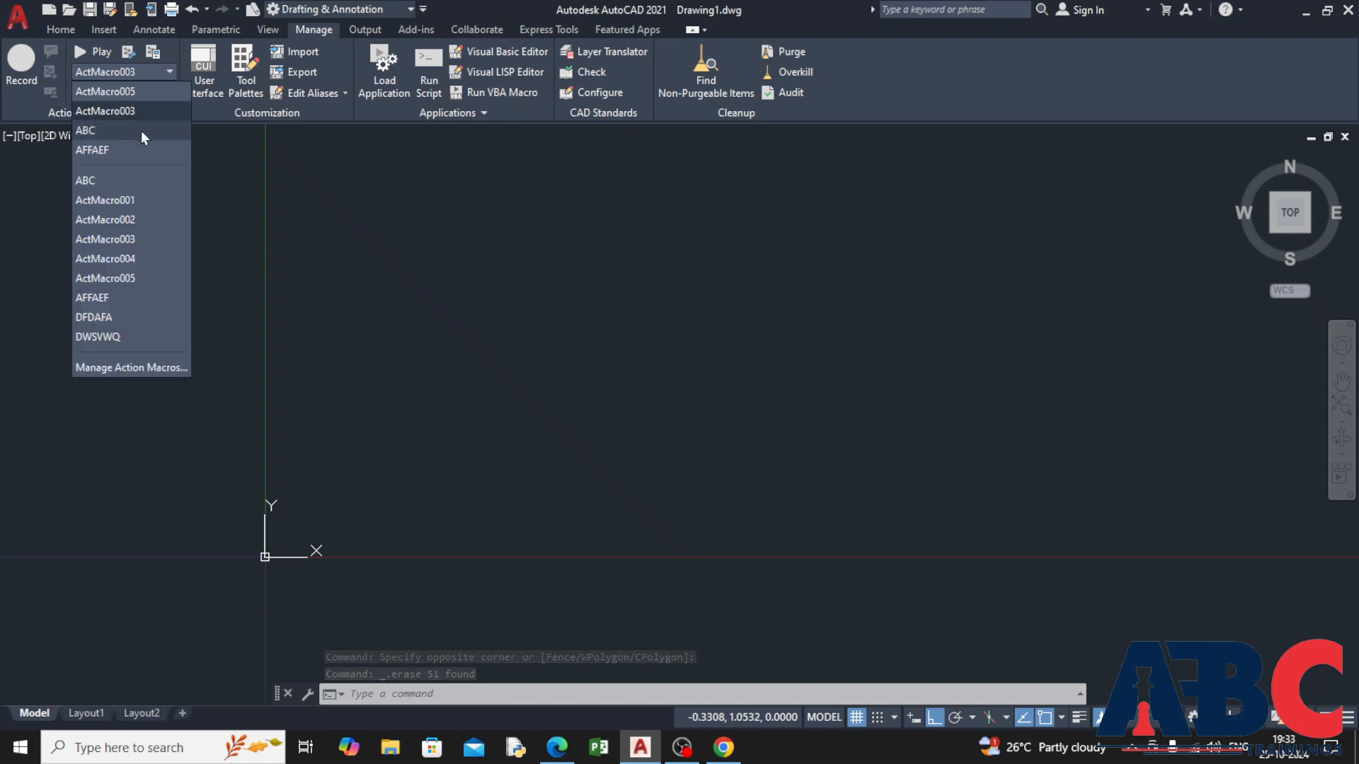
pyautogui.click(141, 130)
pyautogui.click(79, 53)
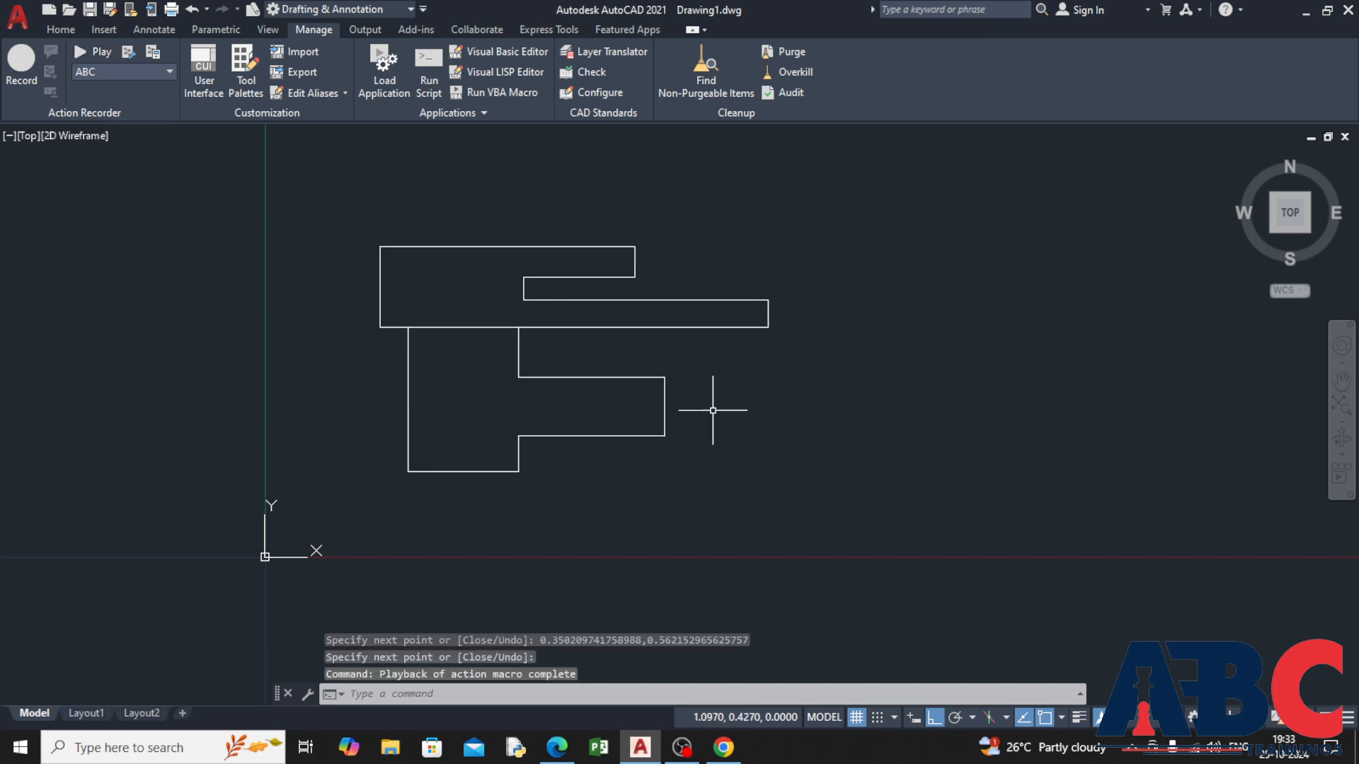
pyautogui.press('Escape')
pyautogui.press('Escape')
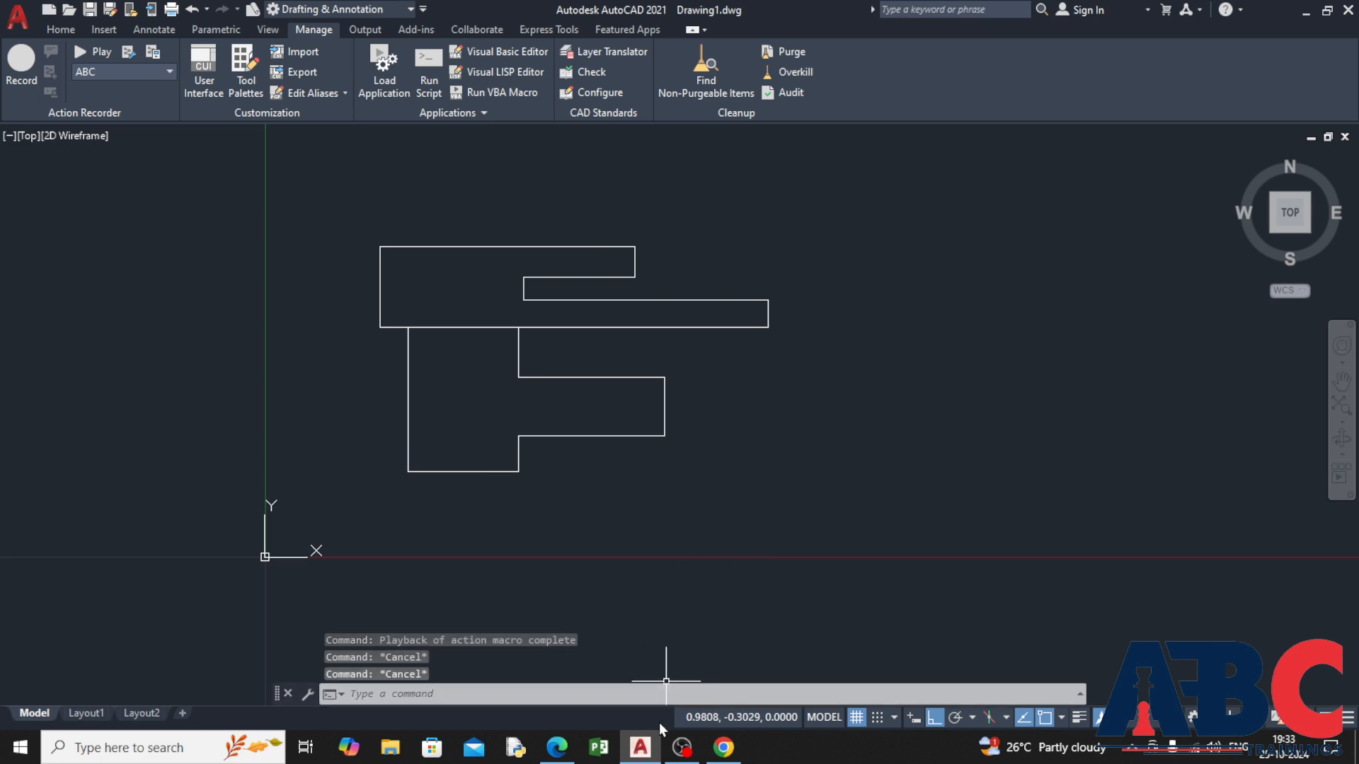
pyautogui.click(681, 747)
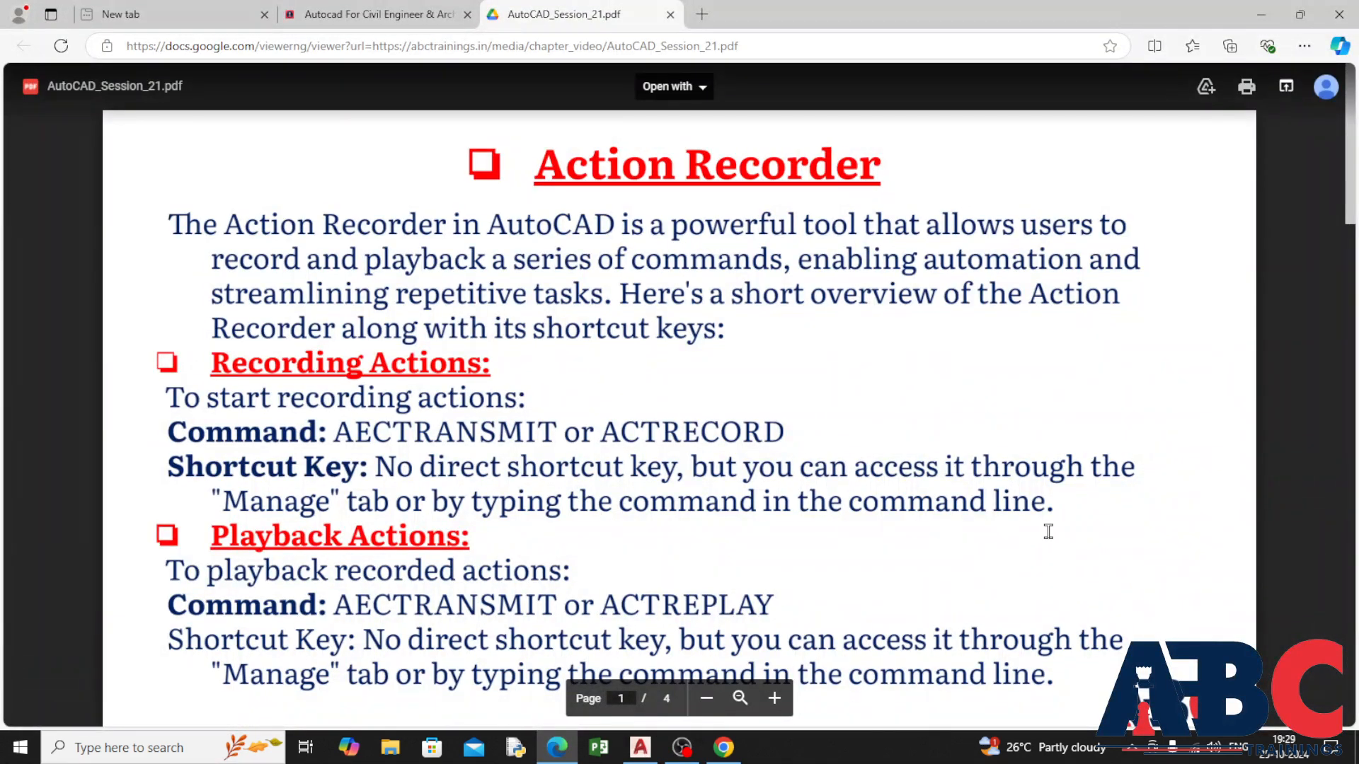